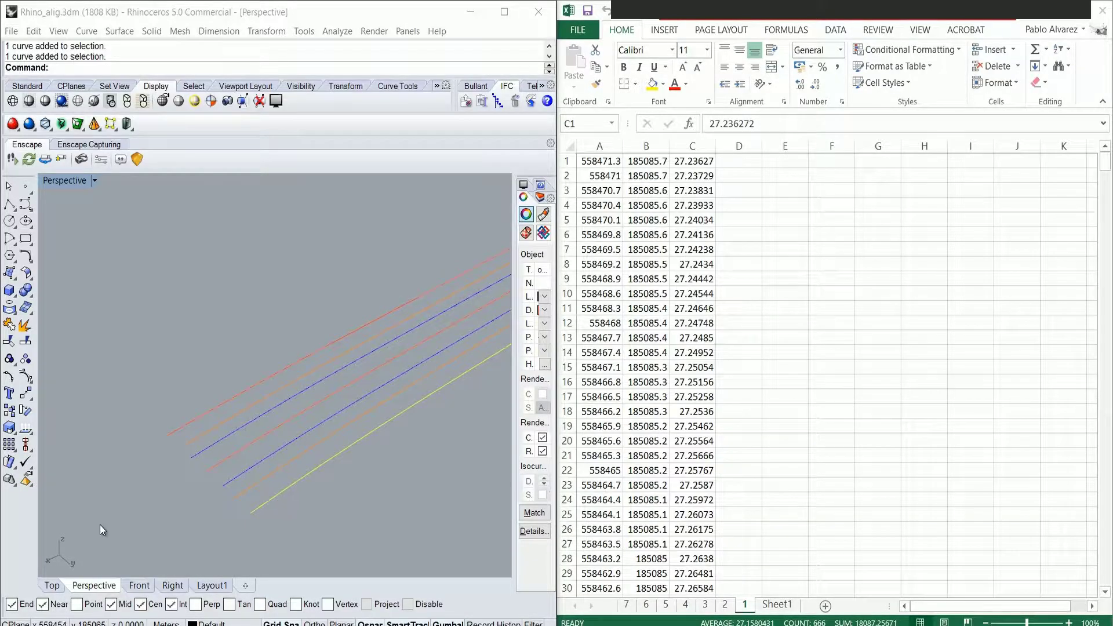
Step: In Rhino, move the yellow alignment curve away from the other lines
{"action": "scroll", "coordinate": [356, 423], "scroll_direction": "down", "scroll_amount": 1}
{"action": "scroll", "coordinate": [289, 447], "scroll_direction": "down", "scroll_amount": 1}
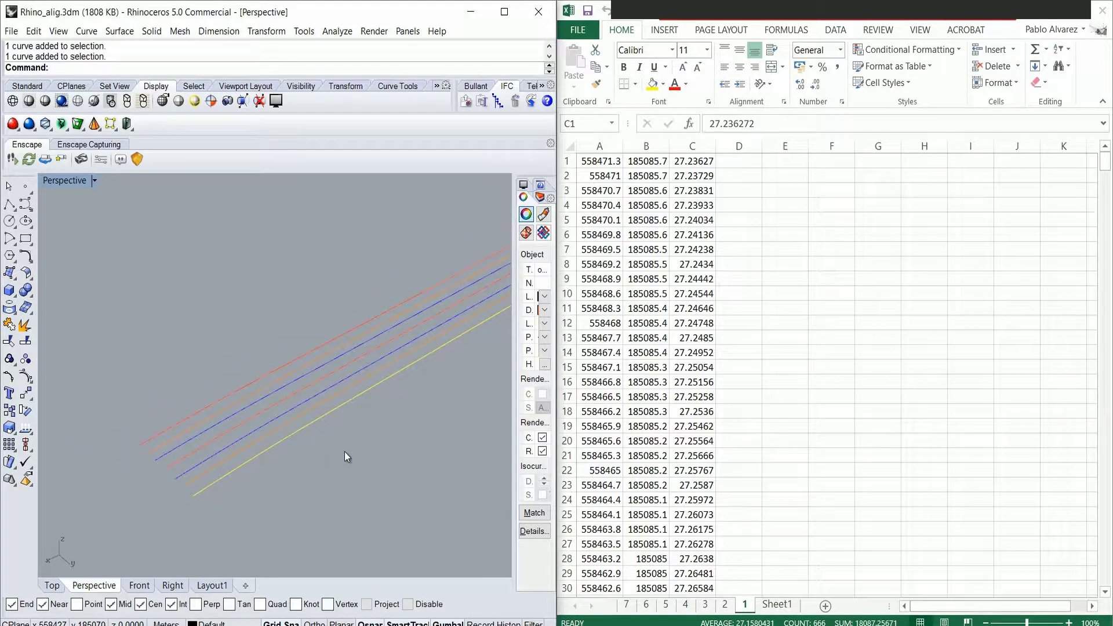
{"action": "right_click_drag", "start_coordinate": [344, 451], "coordinate": [397, 423]}
{"action": "left_click", "coordinate": [222, 450]}
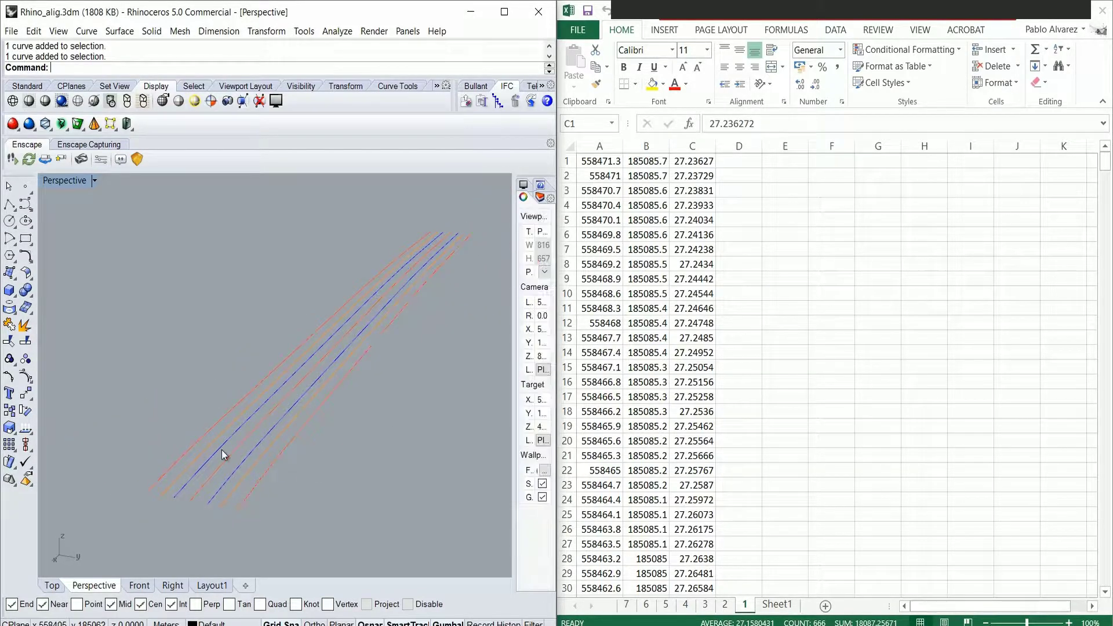
{"action": "left_click", "coordinate": [189, 460]}
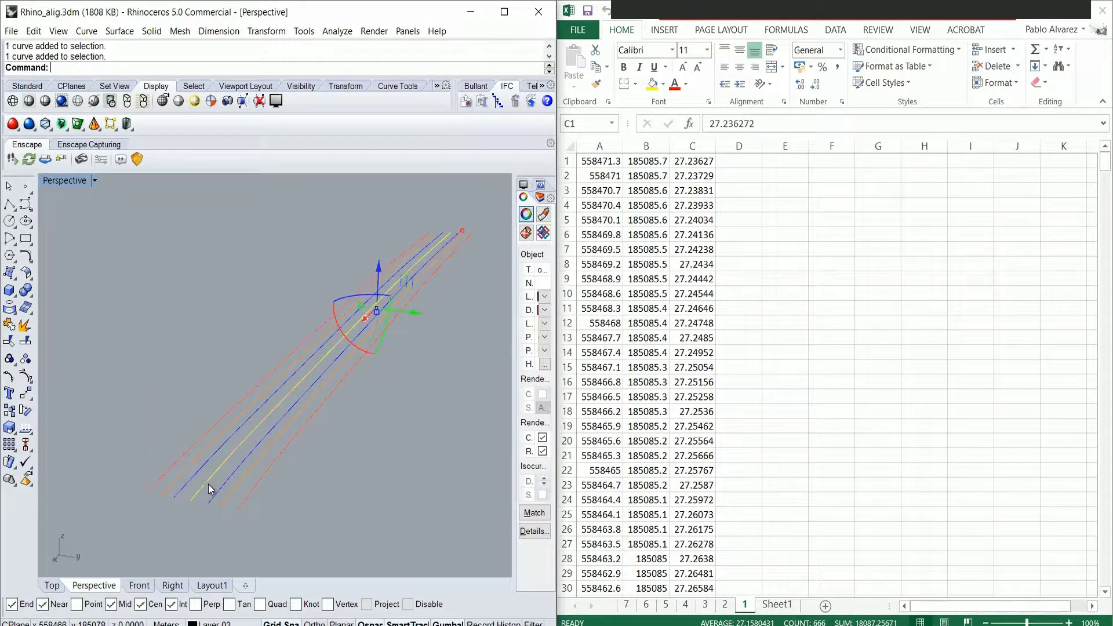
{"action": "left_click_drag", "start_coordinate": [210, 489], "coordinate": [253, 502]}
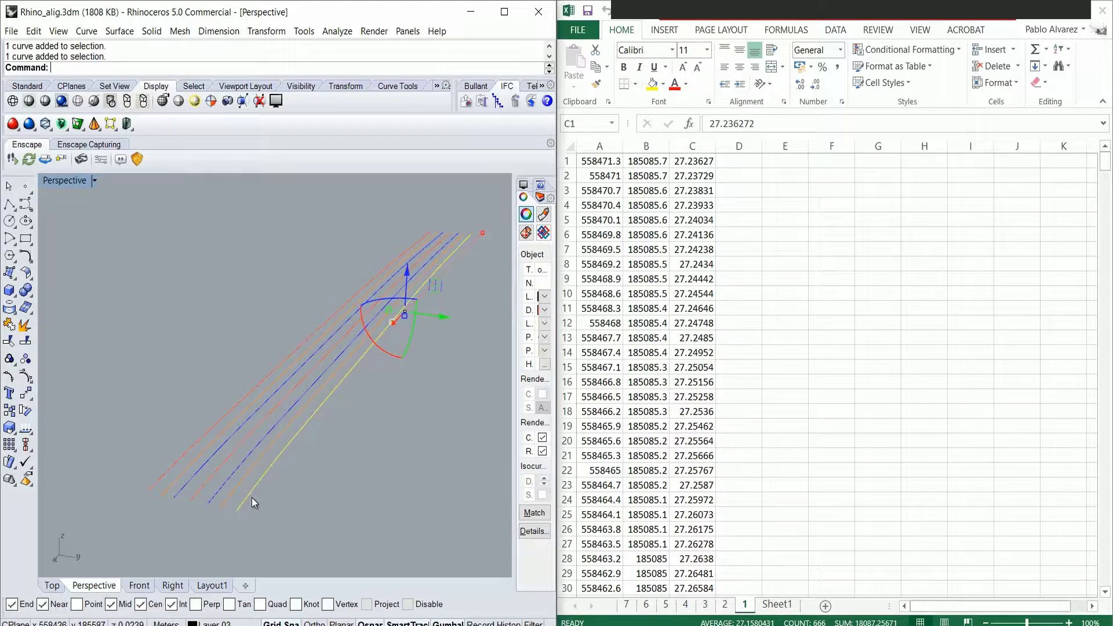
Step: In Excel, review the XYZ columns A–C across coordinate sheets 1 through 7
{"action": "left_click", "coordinate": [600, 153]}
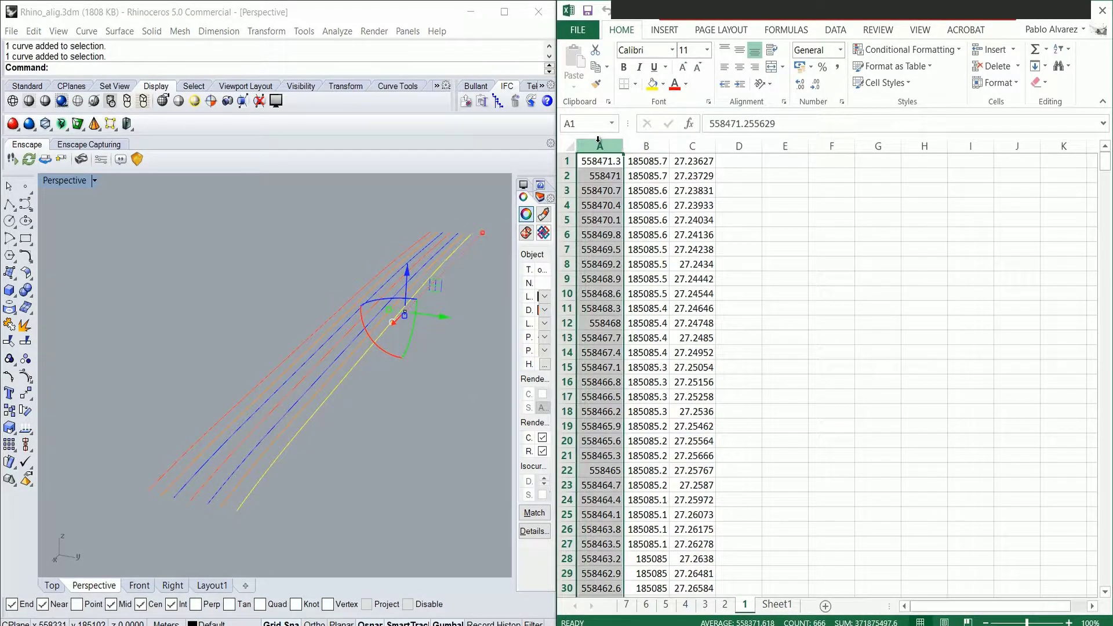
{"action": "left_click", "coordinate": [638, 146]}
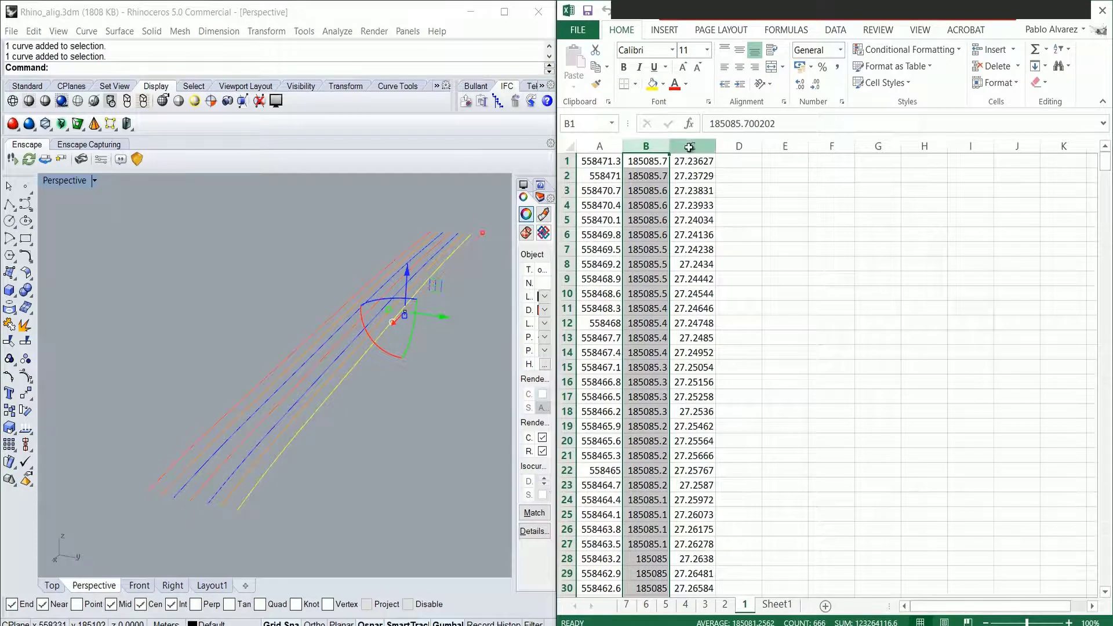
{"action": "left_click", "coordinate": [692, 146]}
{"action": "left_click", "coordinate": [725, 604]}
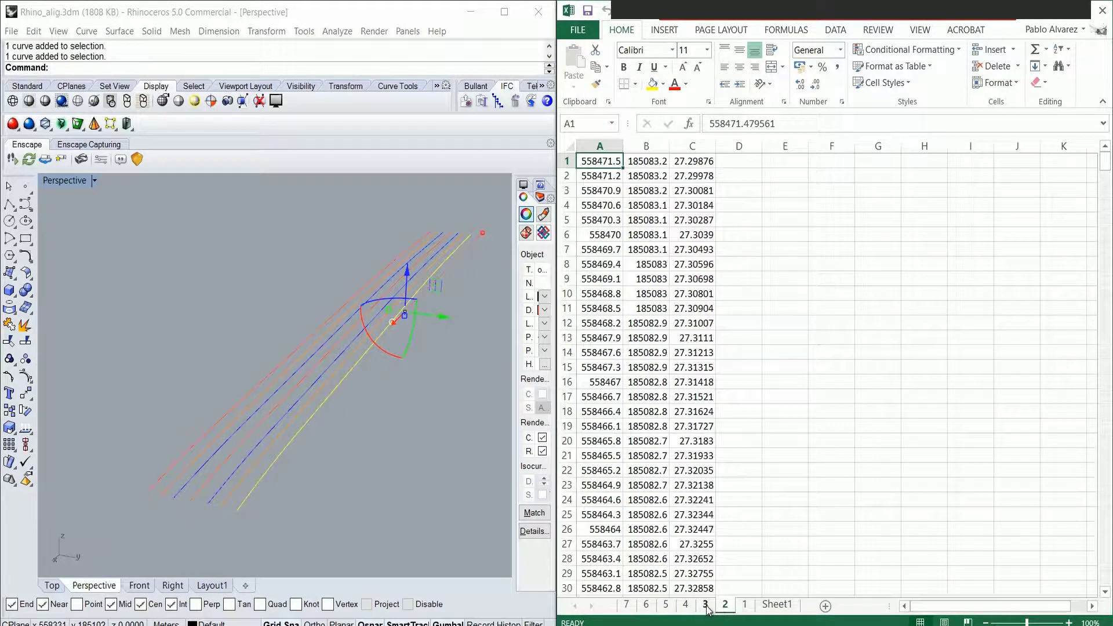
{"action": "left_click", "coordinate": [685, 604]}
{"action": "left_click", "coordinate": [664, 605]}
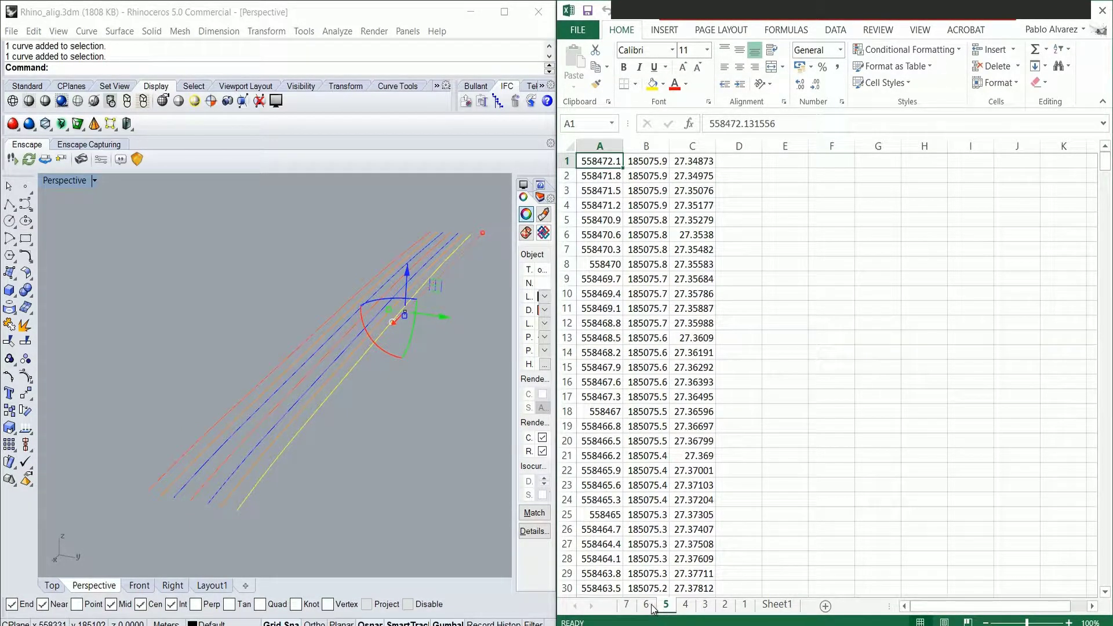
{"action": "left_click", "coordinate": [627, 604]}
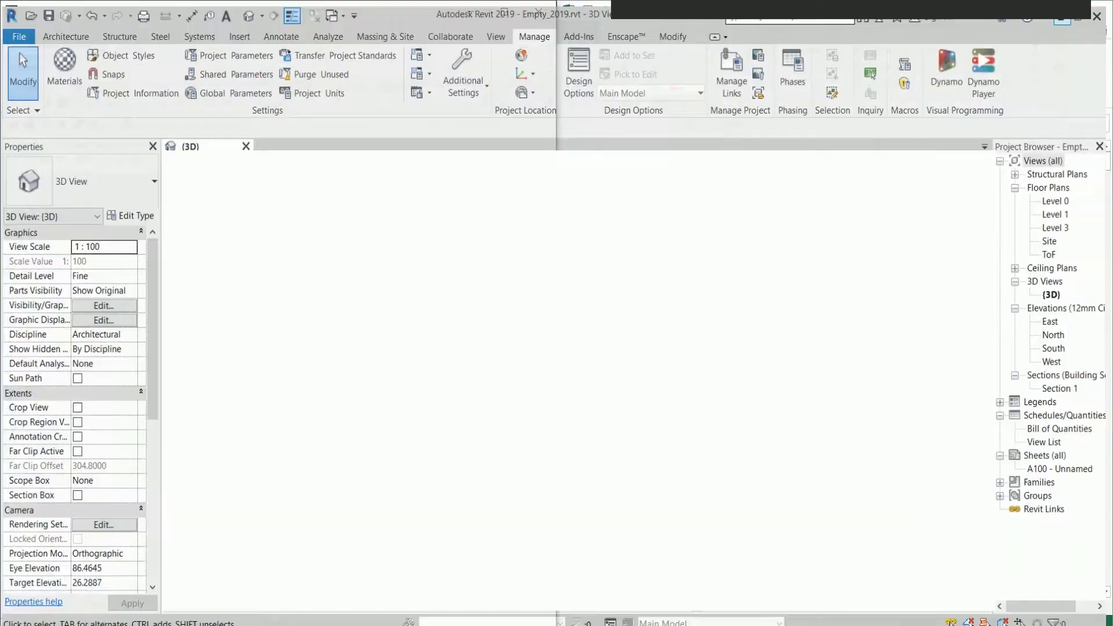
Step: Launch Dynamo from Revit and open the BridgeConstructor_2019 graph from Recent
{"action": "left_click", "coordinate": [957, 60]}
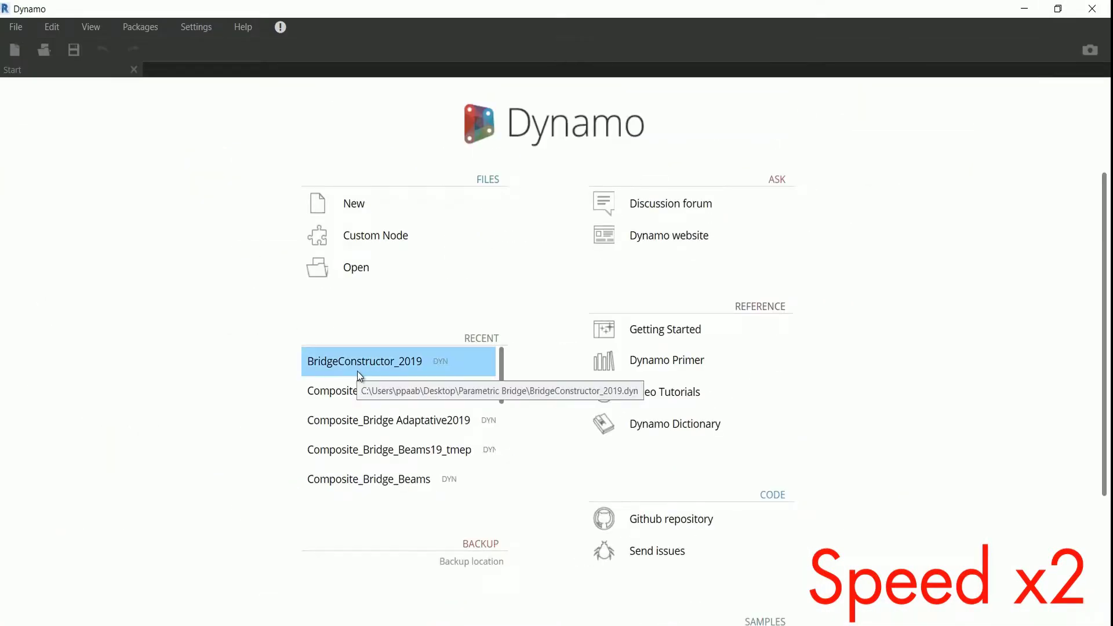
{"action": "left_click", "coordinate": [357, 371]}
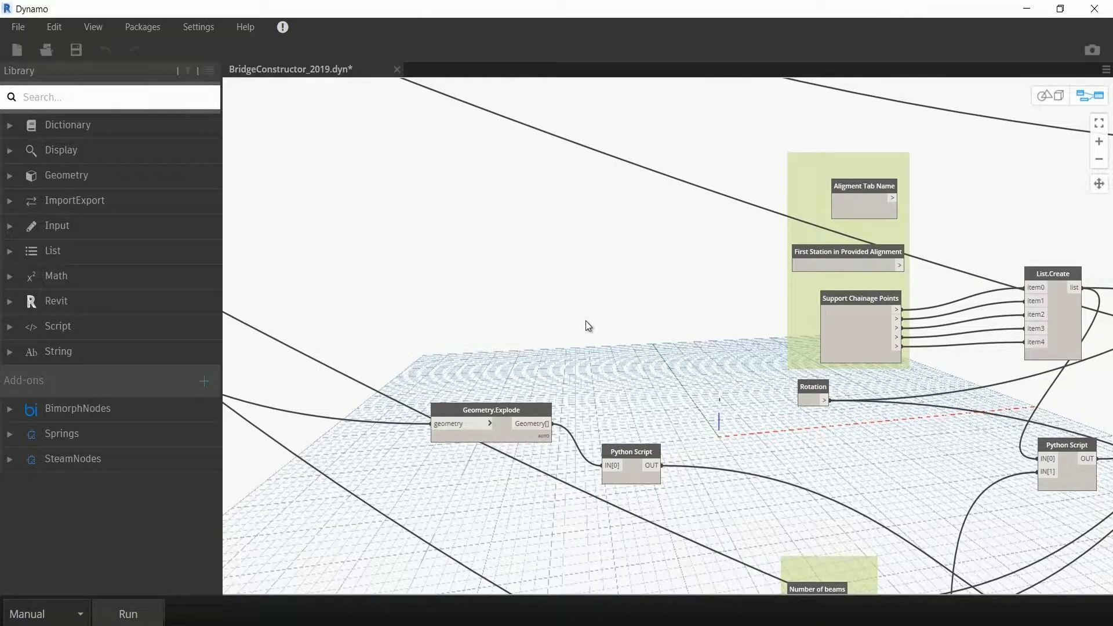
{"action": "scroll", "coordinate": [585, 321], "scroll_direction": "down", "scroll_amount": 2}
{"action": "scroll", "coordinate": [585, 321], "scroll_direction": "down", "scroll_amount": 3}
{"action": "scroll", "coordinate": [586, 321], "scroll_direction": "down", "scroll_amount": 3}
{"action": "scroll", "coordinate": [581, 335], "scroll_direction": "down", "scroll_amount": 2}
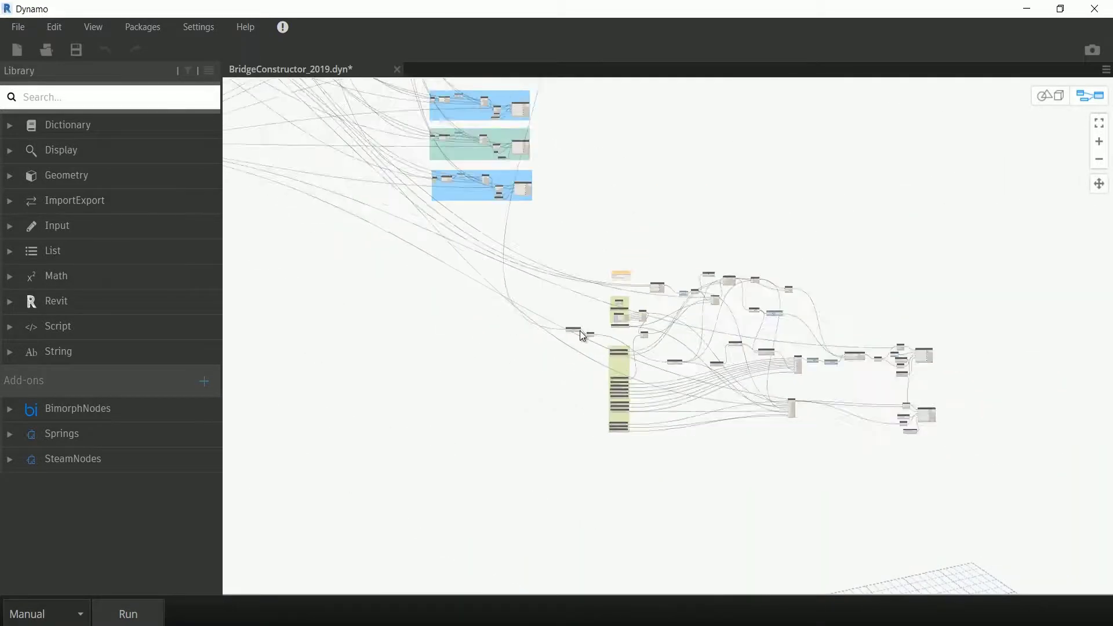
{"action": "scroll", "coordinate": [580, 330], "scroll_direction": "down", "scroll_amount": 3}
{"action": "scroll", "coordinate": [482, 319], "scroll_direction": "down", "scroll_amount": 2}
Step: Centre the whole node graph in view, then zoom back in on it
{"action": "mouse_move", "coordinate": [454, 321]}
{"action": "middle_mouse_down"}
{"action": "mouse_move", "coordinate": [513, 392]}
{"action": "mouse_move", "coordinate": [543, 398]}
{"action": "middle_mouse_up"}
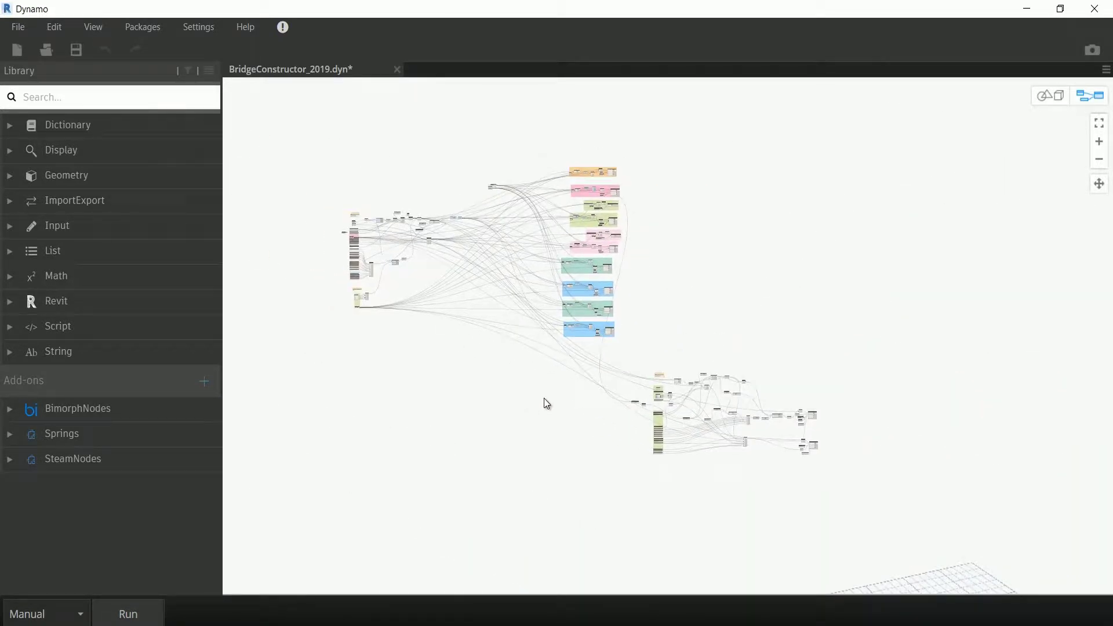
{"action": "scroll", "coordinate": [348, 226], "scroll_direction": "up", "scroll_amount": 2}
{"action": "scroll", "coordinate": [298, 211], "scroll_direction": "up", "scroll_amount": 3}
{"action": "scroll", "coordinate": [303, 233], "scroll_direction": "up", "scroll_amount": 3}
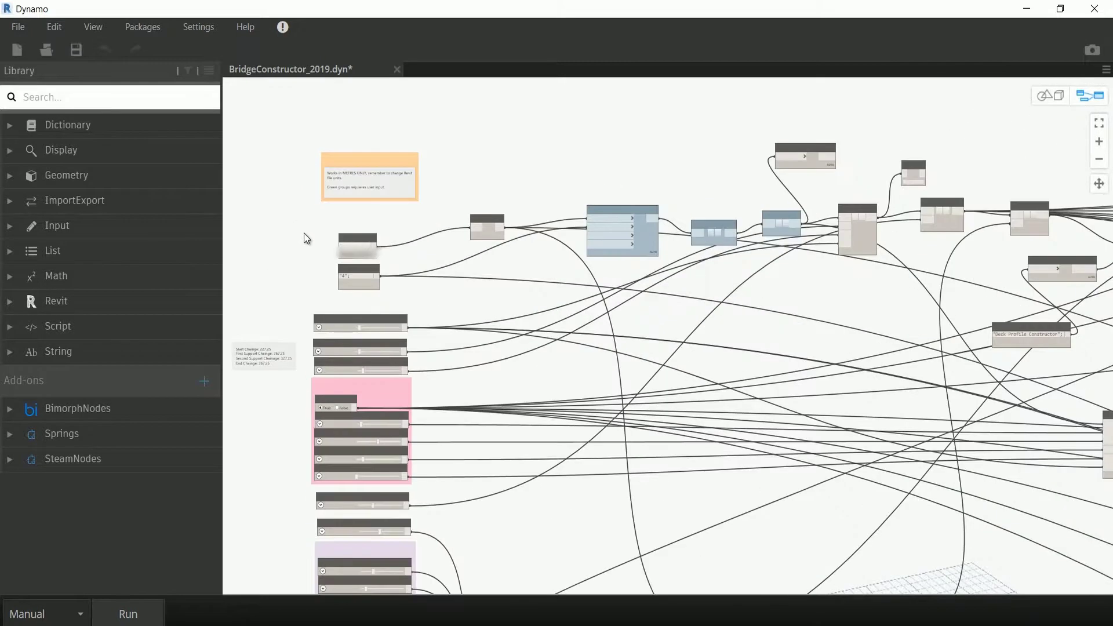
{"action": "scroll", "coordinate": [307, 237], "scroll_direction": "up", "scroll_amount": 3}
{"action": "scroll", "coordinate": [319, 248], "scroll_direction": "up", "scroll_amount": 2}
Step: Point the Excel File Path node at the alignment workbook in the Parametric Bridge folder
{"action": "left_click", "coordinate": [404, 262]}
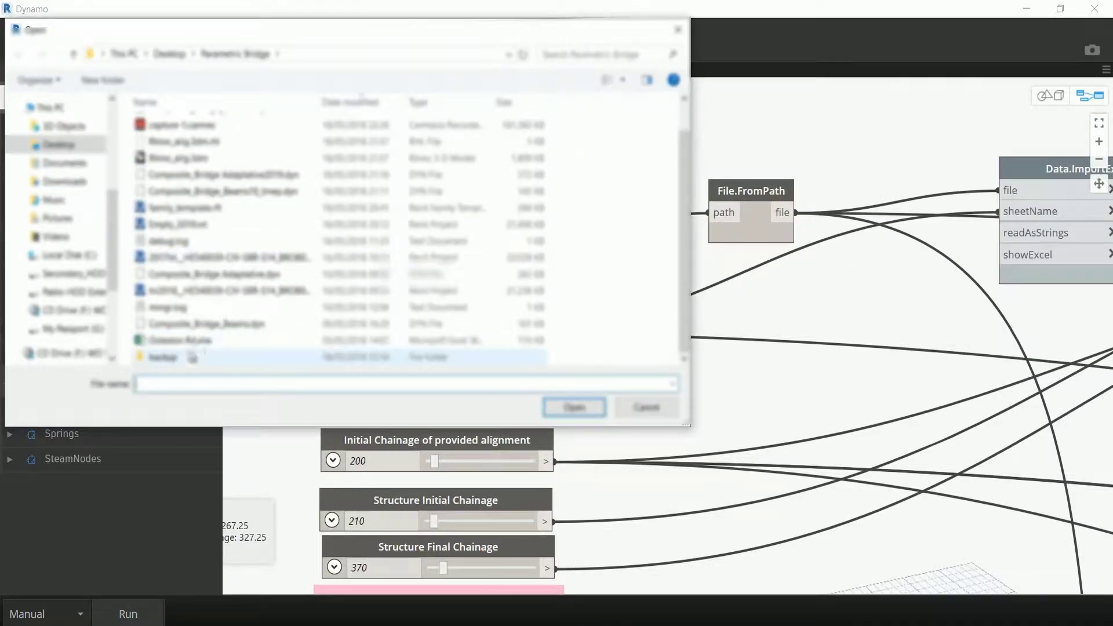
{"action": "left_click", "coordinate": [177, 343]}
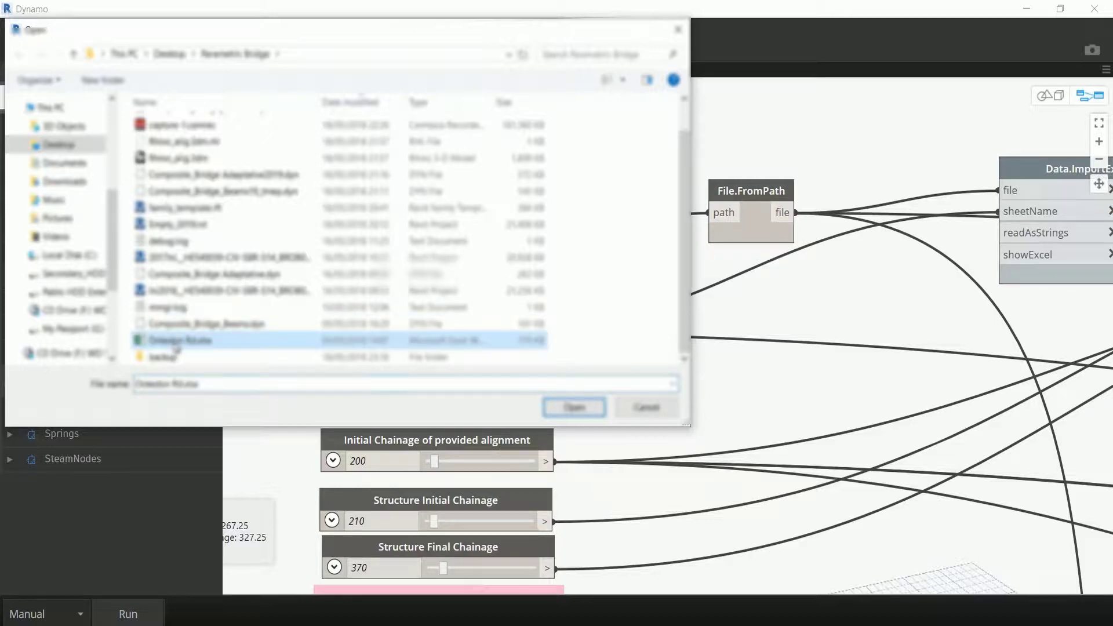
{"action": "left_click", "coordinate": [573, 408]}
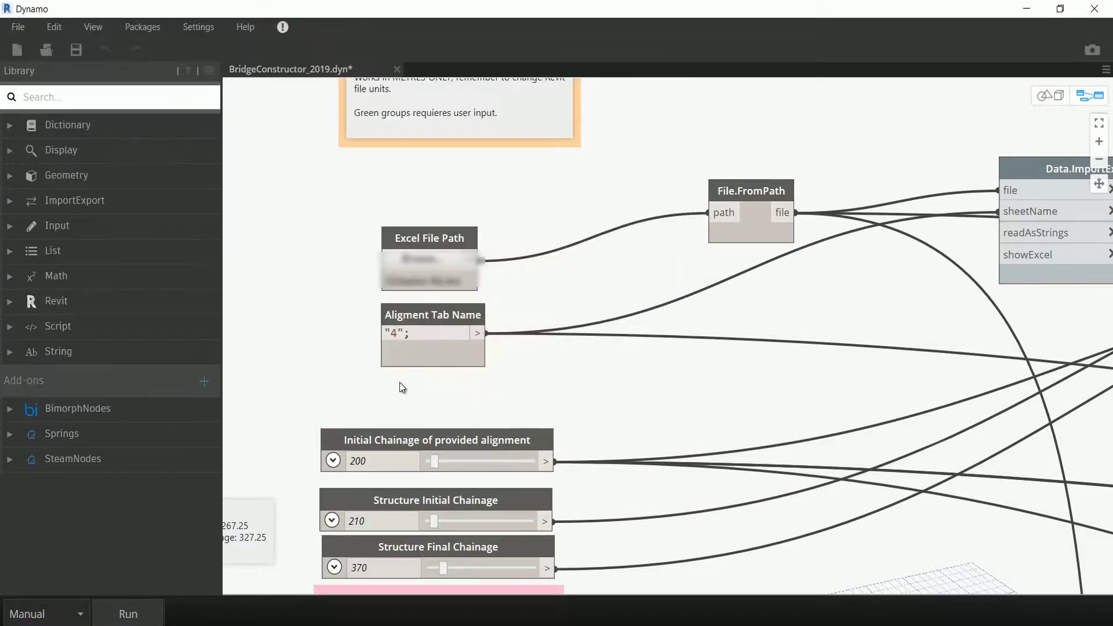
Step: Pan through the skew angle (-7.4), Section every (20), deck and side beam inputs
{"action": "middle_click_drag", "start_coordinate": [366, 402], "coordinate": [505, 348]}
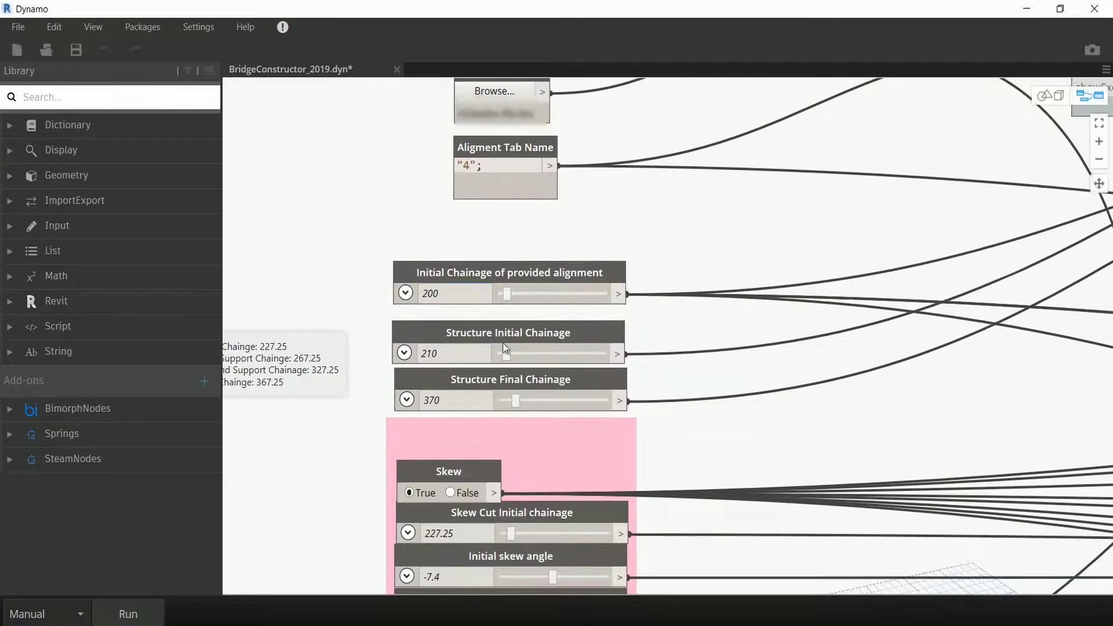
{"action": "middle_click_drag", "start_coordinate": [688, 531], "coordinate": [680, 377]}
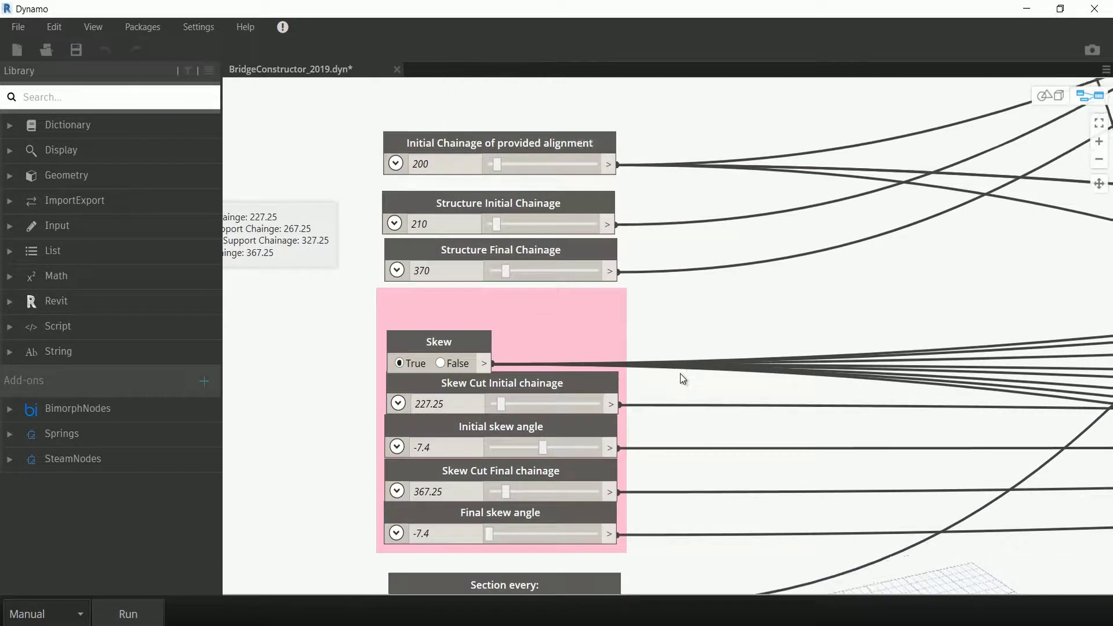
{"action": "middle_click_drag", "start_coordinate": [680, 540], "coordinate": [671, 353]}
{"action": "middle_click_drag", "start_coordinate": [680, 508], "coordinate": [668, 290]}
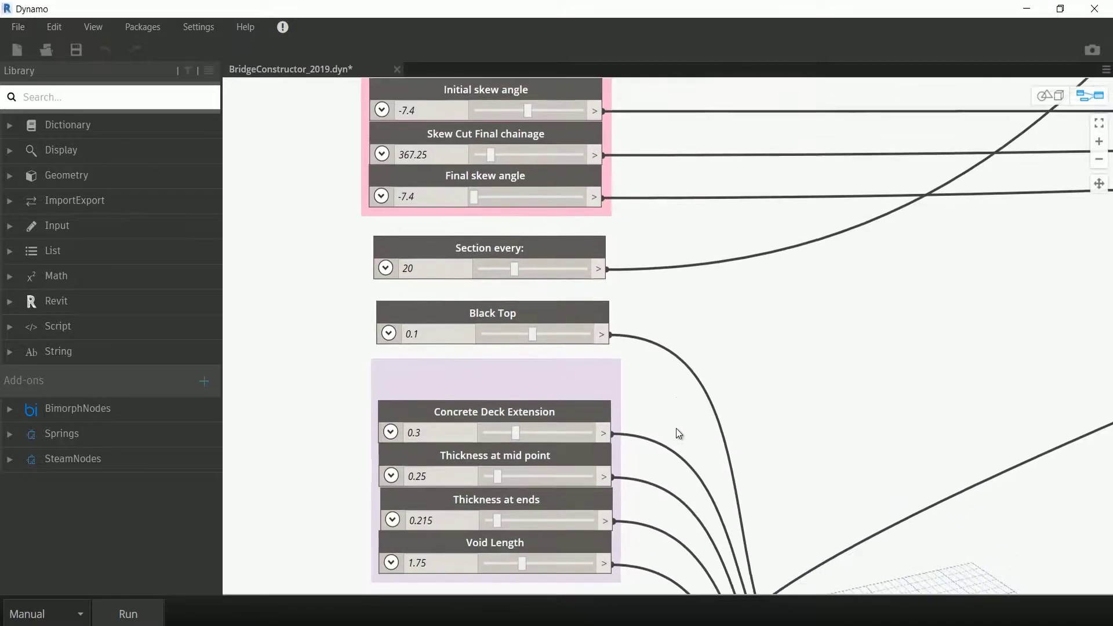
{"action": "mouse_move", "coordinate": [689, 511]}
{"action": "middle_mouse_down"}
{"action": "mouse_move", "coordinate": [683, 415]}
{"action": "mouse_move", "coordinate": [676, 448]}
{"action": "middle_mouse_up"}
Step: Pan on through the Kerb and Footpath Slope inputs down to List.Create and its note
{"action": "middle_click_drag", "start_coordinate": [684, 539], "coordinate": [668, 402]}
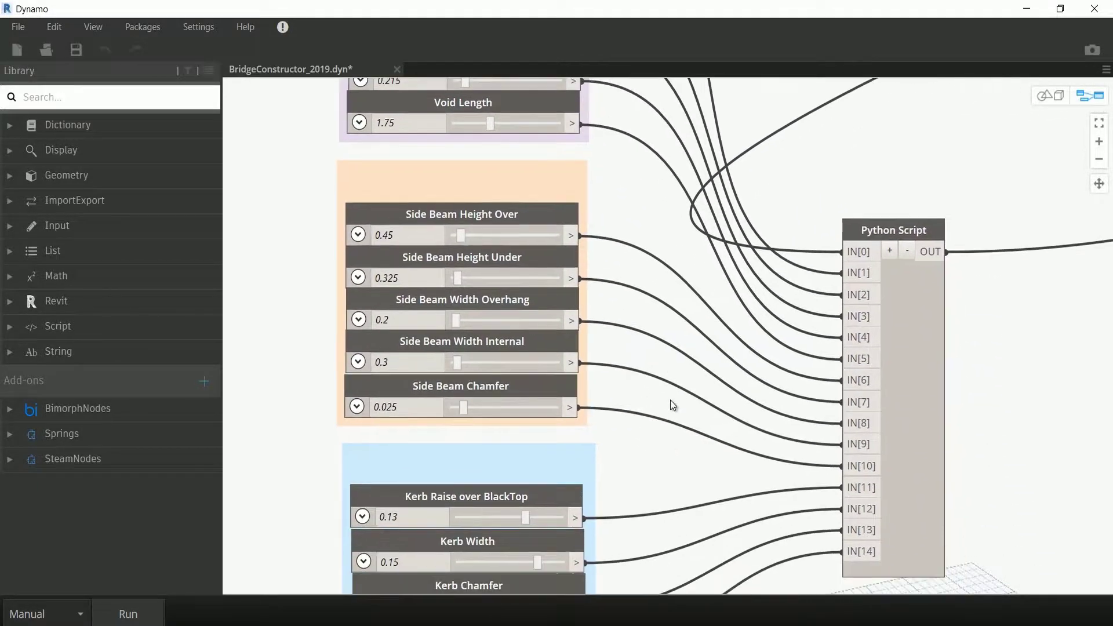
{"action": "middle_click_drag", "start_coordinate": [666, 572], "coordinate": [660, 410]}
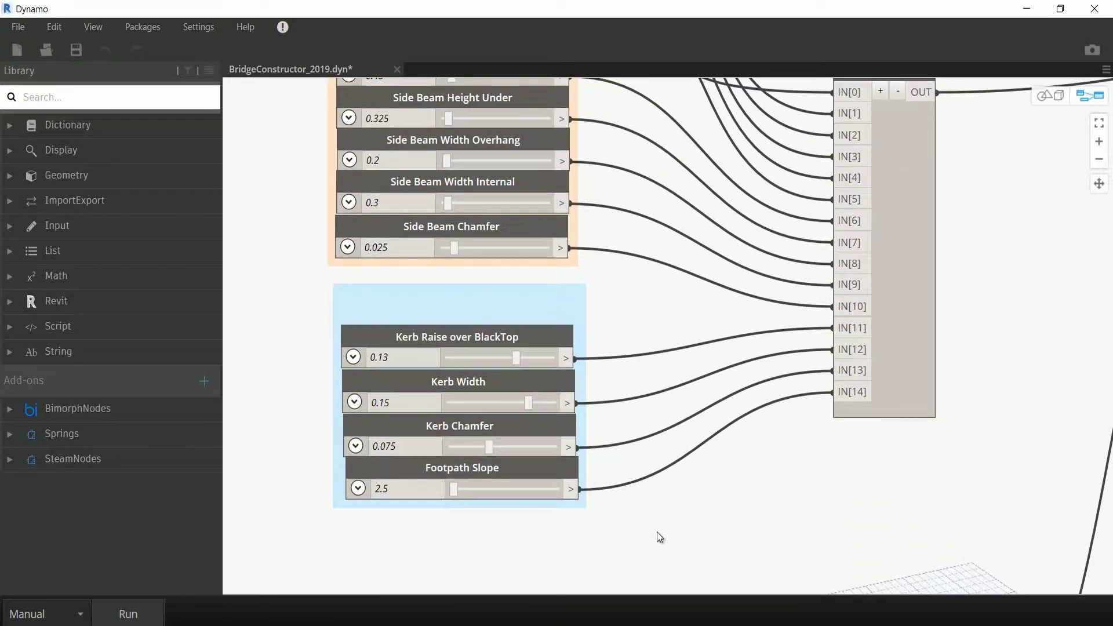
{"action": "middle_click_drag", "start_coordinate": [656, 531], "coordinate": [654, 341]}
{"action": "middle_click_drag", "start_coordinate": [654, 475], "coordinate": [654, 380]}
{"action": "scroll", "coordinate": [683, 472], "scroll_direction": "down", "scroll_amount": 1}
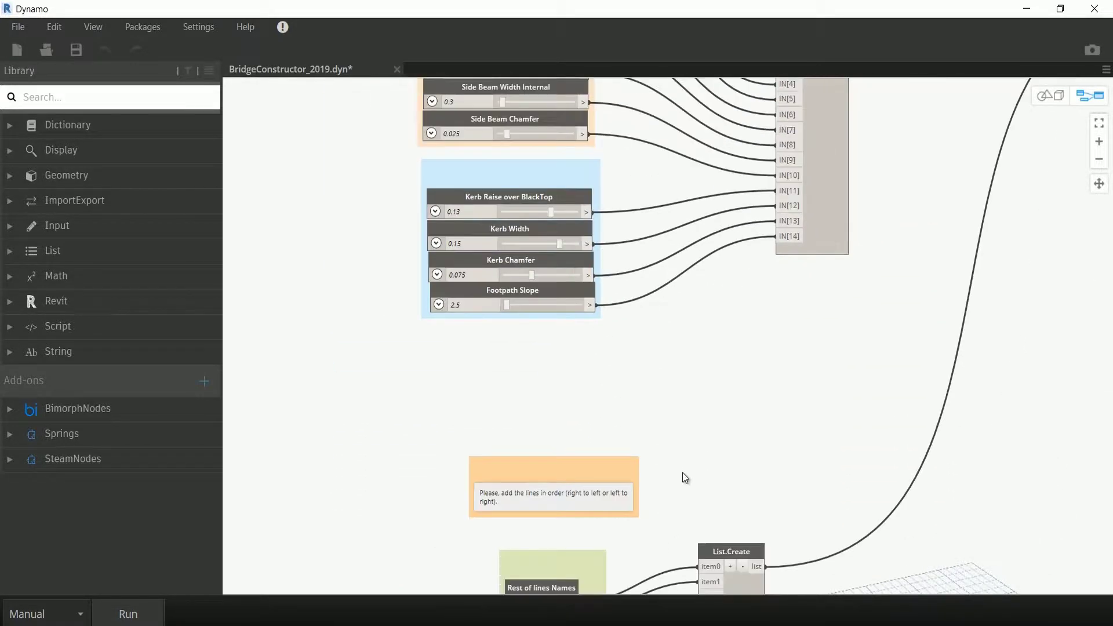
{"action": "scroll", "coordinate": [724, 492], "scroll_direction": "down", "scroll_amount": 3}
{"action": "scroll", "coordinate": [812, 521], "scroll_direction": "down", "scroll_amount": 2}
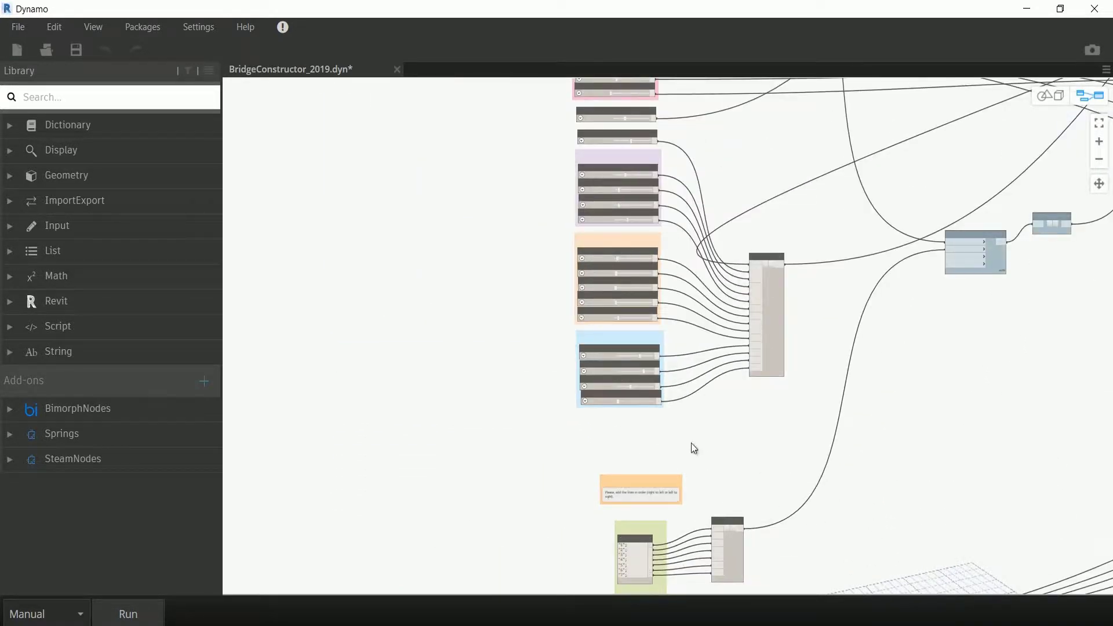
{"action": "scroll", "coordinate": [603, 423], "scroll_direction": "down", "scroll_amount": 2}
{"action": "scroll", "coordinate": [580, 415], "scroll_direction": "down", "scroll_amount": 2}
{"action": "scroll", "coordinate": [651, 429], "scroll_direction": "down", "scroll_amount": 2}
{"action": "mouse_move", "coordinate": [884, 499]}
{"action": "middle_mouse_down"}
{"action": "mouse_move", "coordinate": [539, 325]}
{"action": "mouse_move", "coordinate": [388, 188]}
{"action": "middle_mouse_up"}
{"action": "scroll", "coordinate": [737, 423], "scroll_direction": "up", "scroll_amount": 1}
{"action": "scroll", "coordinate": [649, 371], "scroll_direction": "up", "scroll_amount": 3}
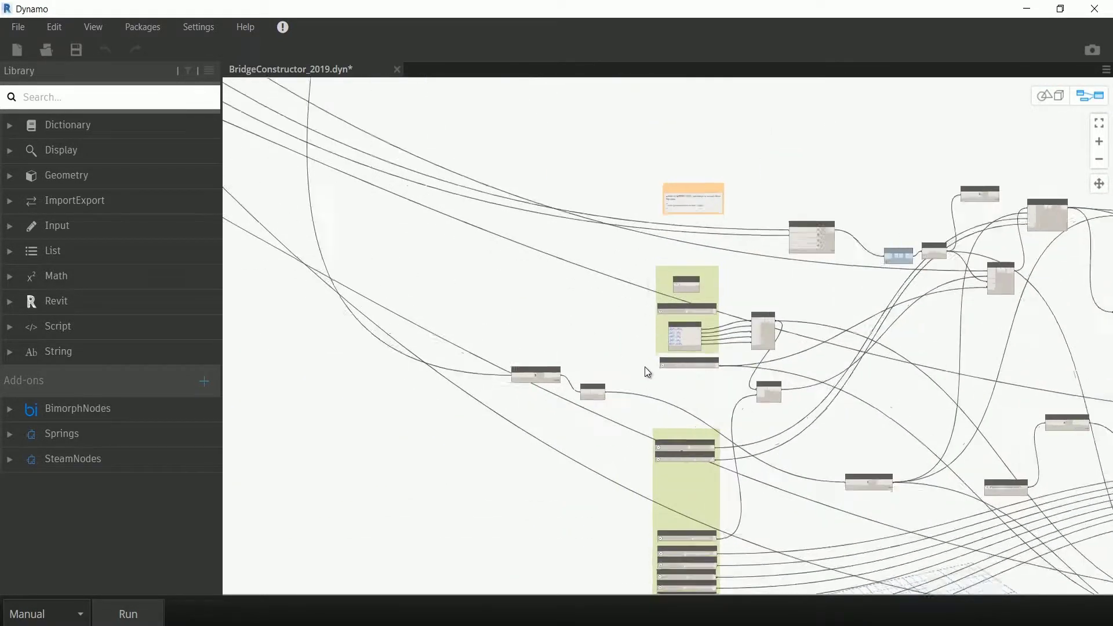
{"action": "scroll", "coordinate": [655, 376], "scroll_direction": "up", "scroll_amount": 2}
{"action": "scroll", "coordinate": [661, 383], "scroll_direction": "up", "scroll_amount": 1}
{"action": "scroll", "coordinate": [766, 409], "scroll_direction": "up", "scroll_amount": 1}
{"action": "scroll", "coordinate": [774, 417], "scroll_direction": "up", "scroll_amount": 2}
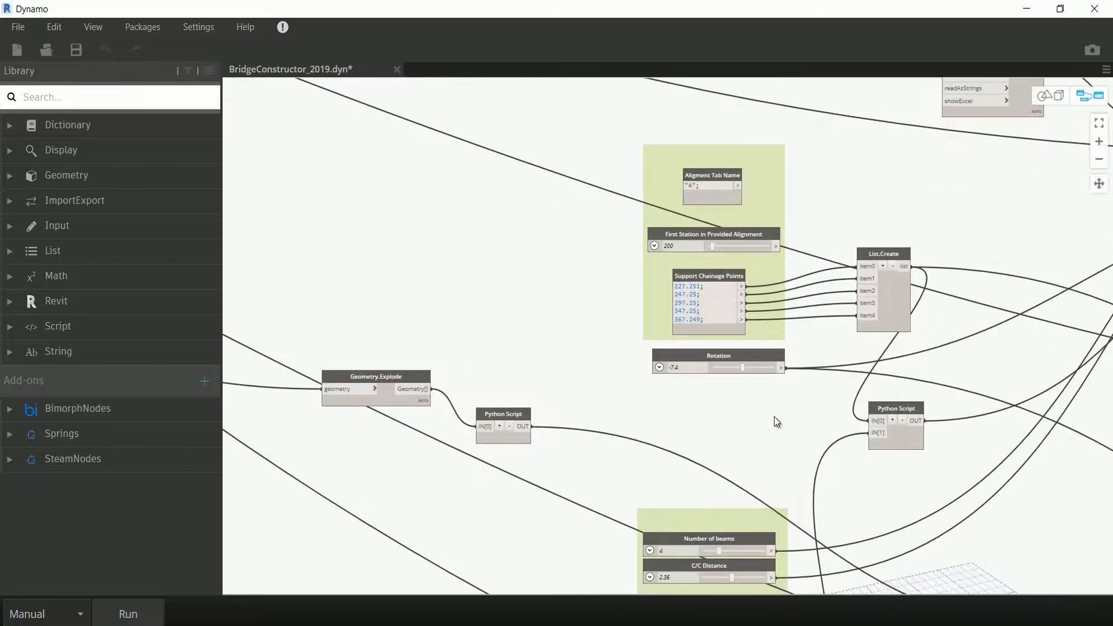
{"action": "scroll", "coordinate": [774, 416], "scroll_direction": "up", "scroll_amount": 2}
{"action": "middle_click_drag", "start_coordinate": [786, 433], "coordinate": [771, 460]}
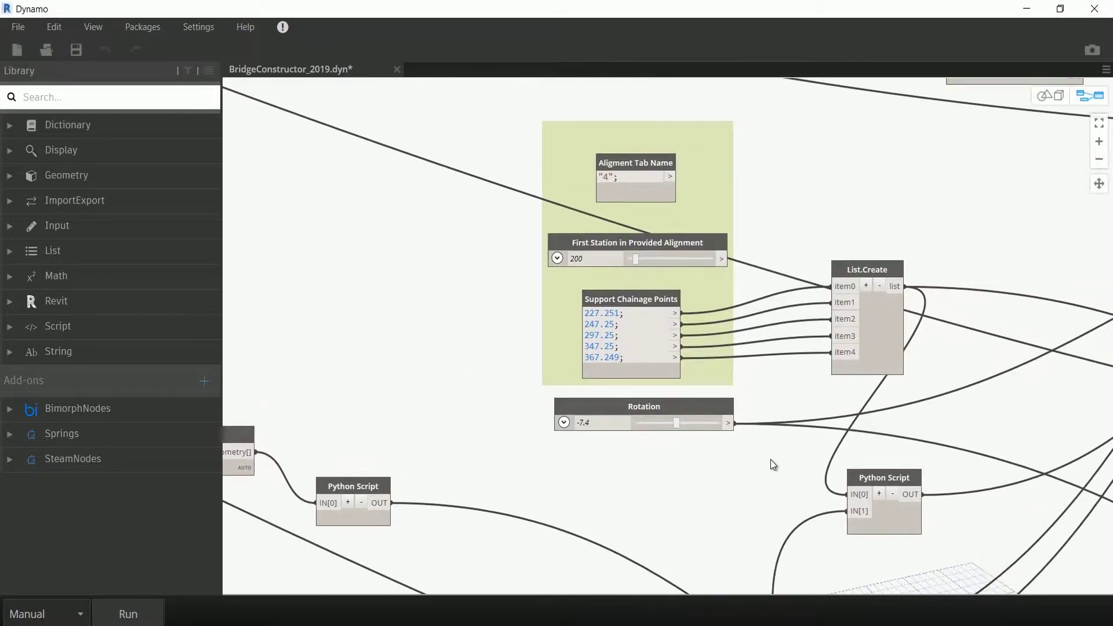
{"action": "middle_click_drag", "start_coordinate": [774, 520], "coordinate": [752, 356]}
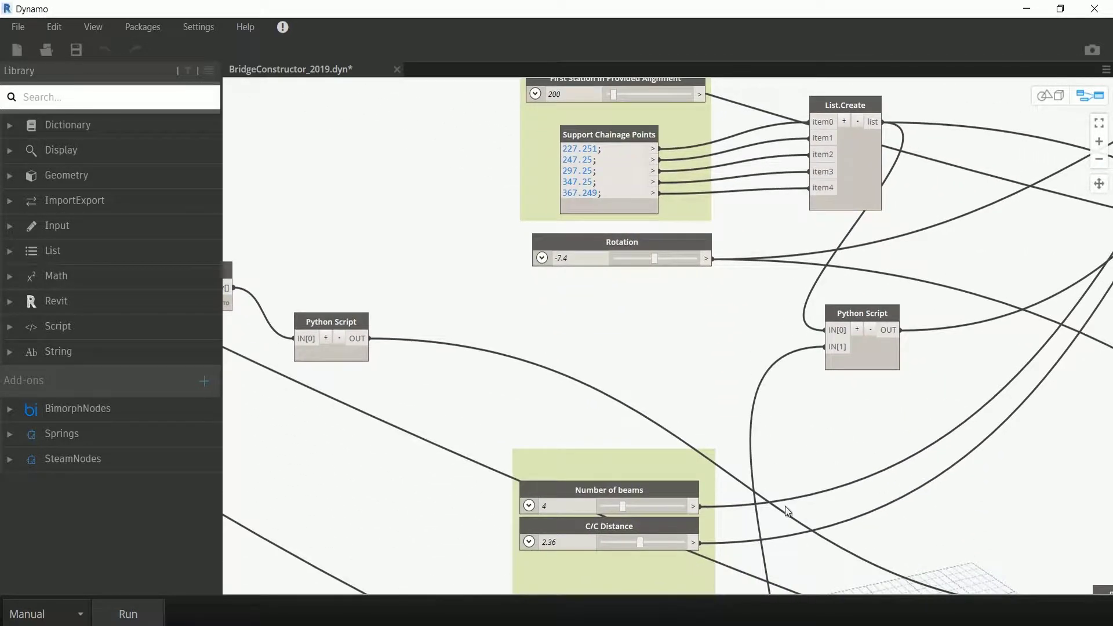
{"action": "middle_click_drag", "start_coordinate": [783, 440], "coordinate": [780, 322]}
{"action": "scroll", "coordinate": [804, 438], "scroll_direction": "down", "scroll_amount": 2}
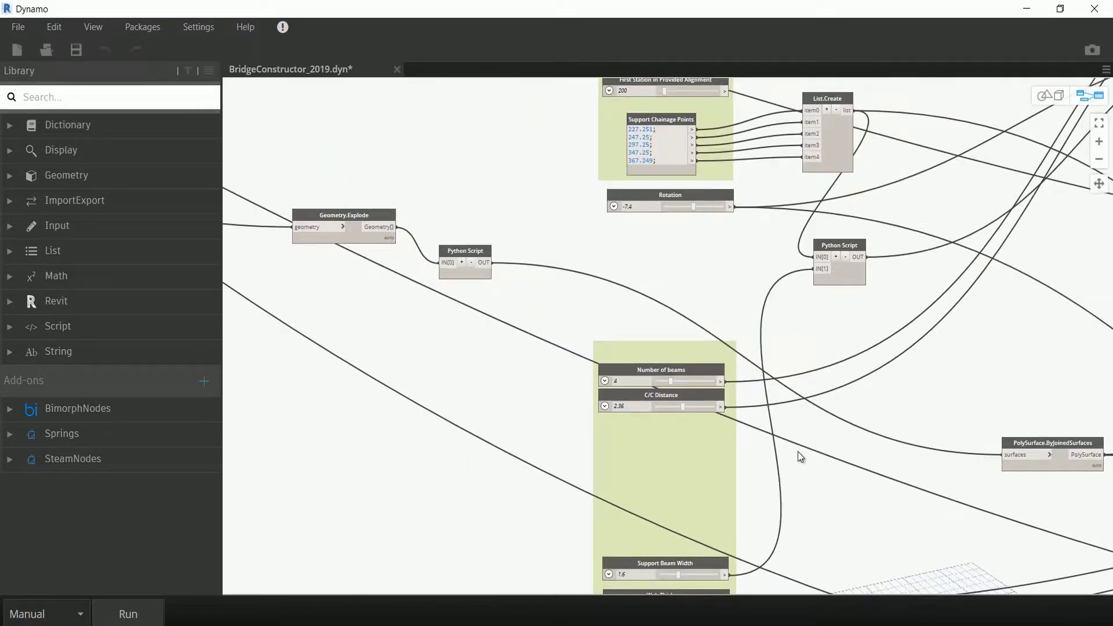
{"action": "middle_click_drag", "start_coordinate": [798, 454], "coordinate": [731, 236]}
{"action": "mouse_move", "coordinate": [770, 444]}
{"action": "middle_mouse_down"}
{"action": "mouse_move", "coordinate": [722, 356]}
{"action": "mouse_move", "coordinate": [780, 258]}
{"action": "middle_mouse_up"}
{"action": "scroll", "coordinate": [672, 365], "scroll_direction": "up", "scroll_amount": 3}
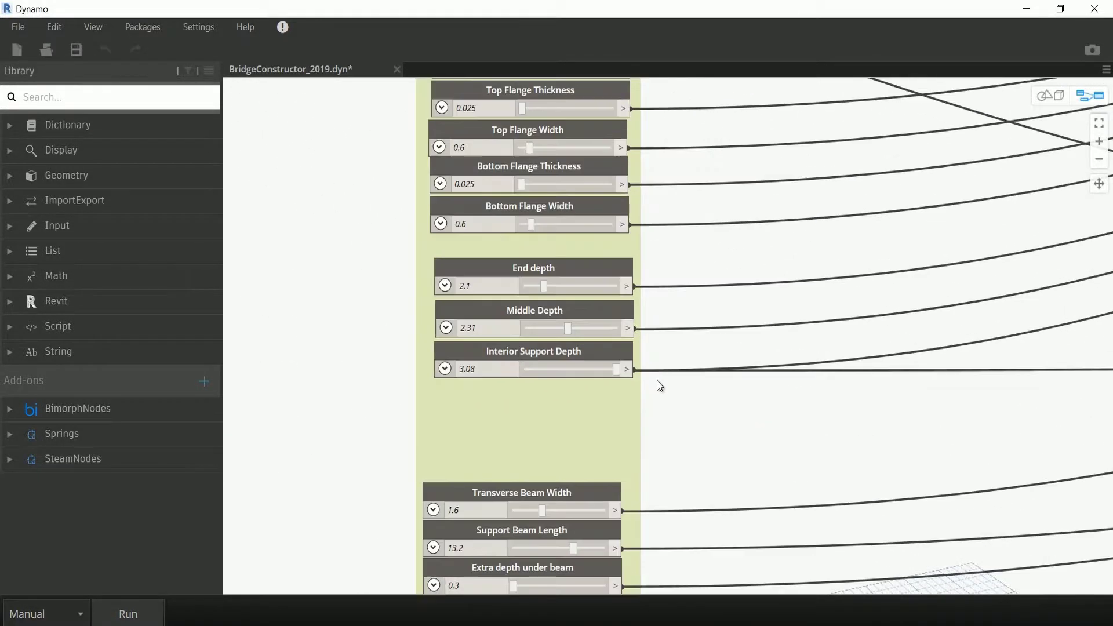
{"action": "mouse_move", "coordinate": [717, 484]}
{"action": "middle_mouse_down"}
{"action": "mouse_move", "coordinate": [752, 507]}
{"action": "mouse_move", "coordinate": [728, 243]}
{"action": "middle_mouse_up"}
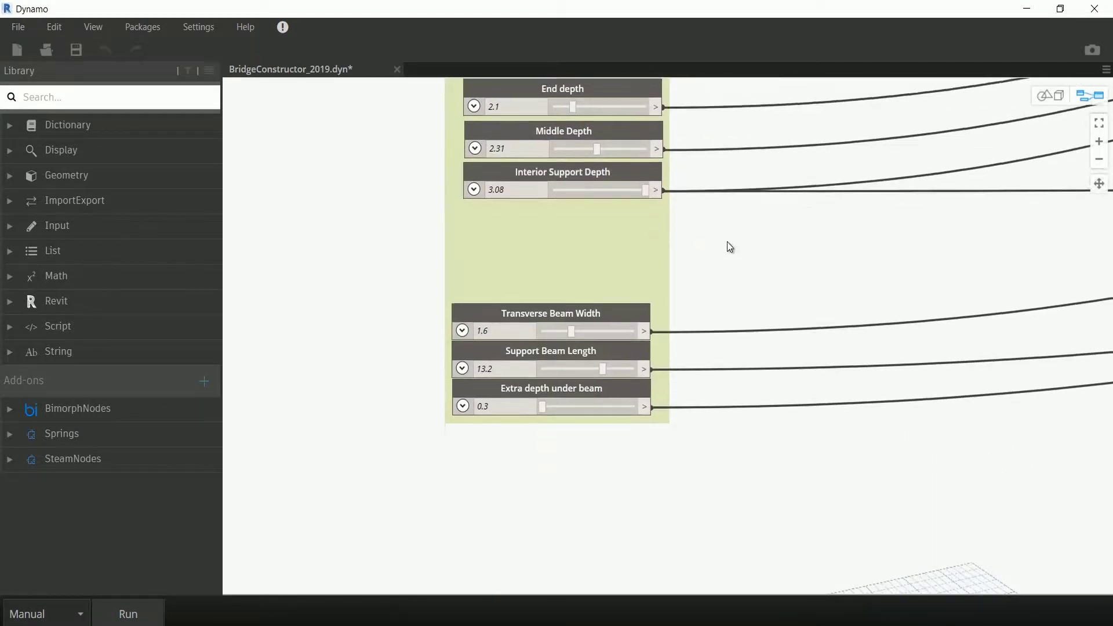
Step: Run the graph to generate the bridge deck, beams and supports
{"action": "left_click", "coordinate": [140, 618]}
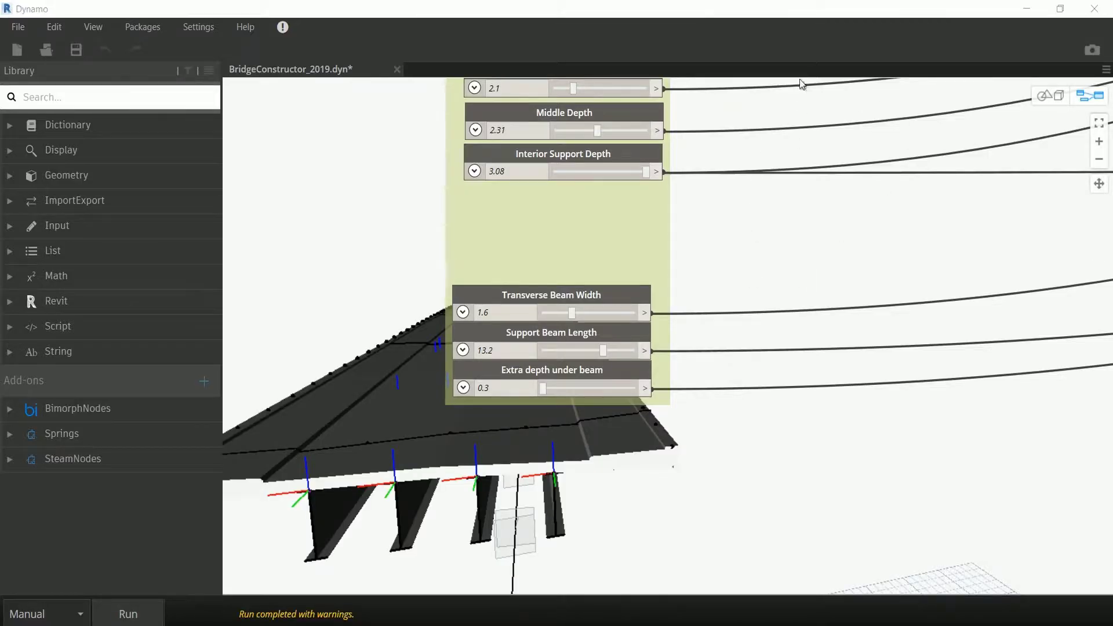
{"action": "mouse_move", "coordinate": [793, 11]}
{"action": "left_mouse_down"}
{"action": "mouse_move", "coordinate": [807, 425]}
{"action": "mouse_move", "coordinate": [818, 46]}
{"action": "left_mouse_up"}
{"action": "left_click", "coordinate": [1057, 43]}
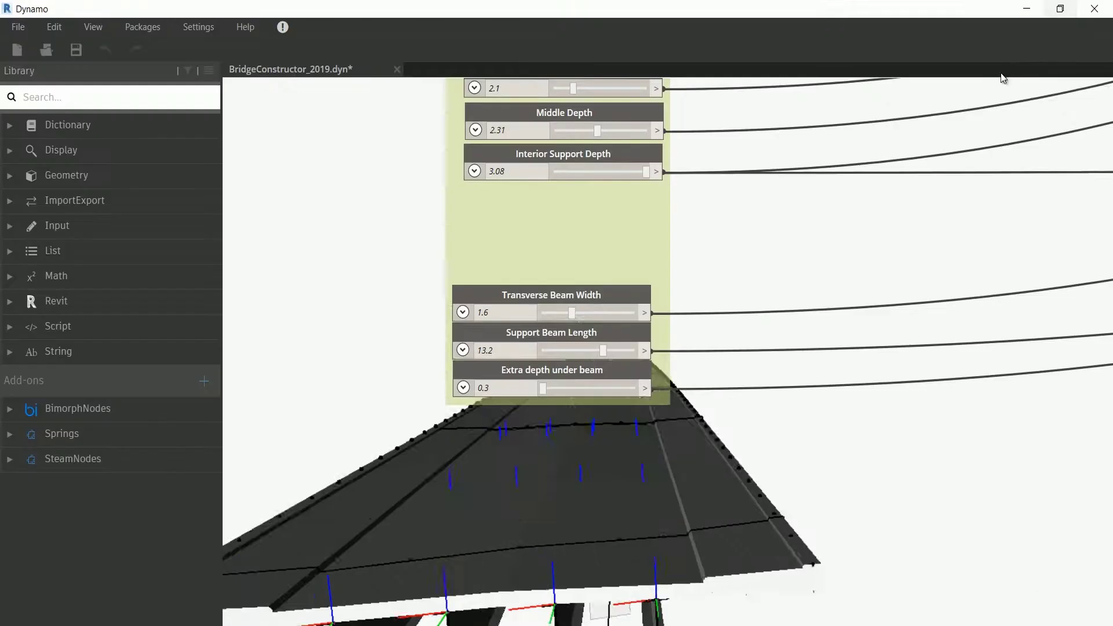
Step: Orbit the 3D bridge preview, then return to the graph and zoom to the coloured node groups
{"action": "key", "text": "ctrl+b"}
{"action": "mouse_move", "coordinate": [954, 194]}
{"action": "right_mouse_down"}
{"action": "mouse_move", "coordinate": [827, 291]}
{"action": "mouse_move", "coordinate": [899, 266]}
{"action": "mouse_move", "coordinate": [910, 245]}
{"action": "mouse_move", "coordinate": [815, 288]}
{"action": "mouse_move", "coordinate": [998, 122]}
{"action": "right_mouse_up"}
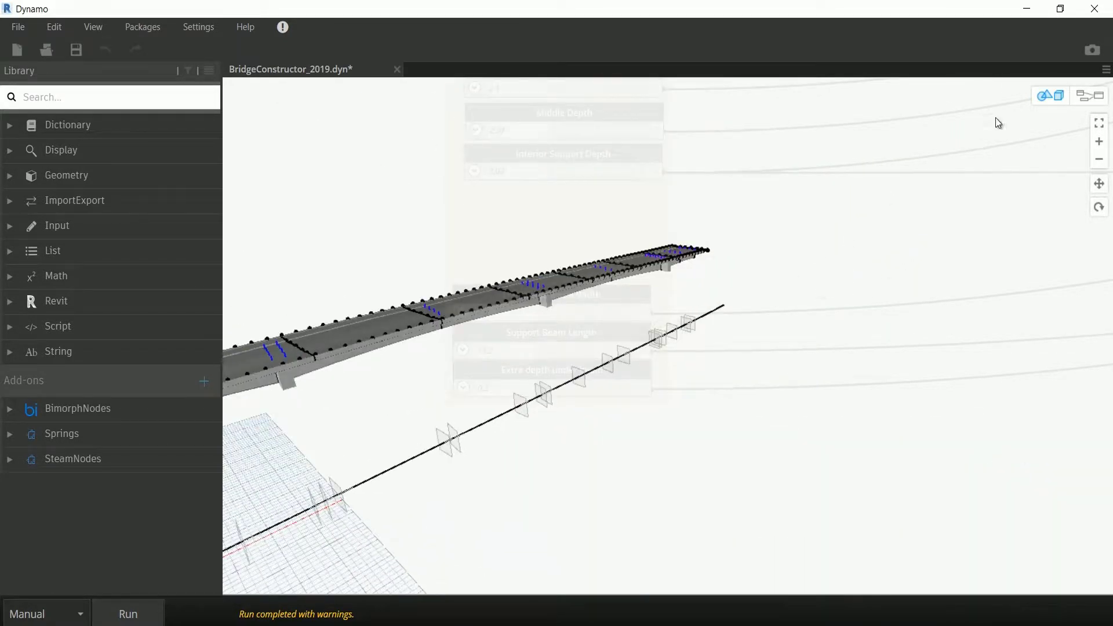
{"action": "key", "text": "ctrl+b"}
{"action": "scroll", "coordinate": [428, 341], "scroll_direction": "down", "scroll_amount": 10}
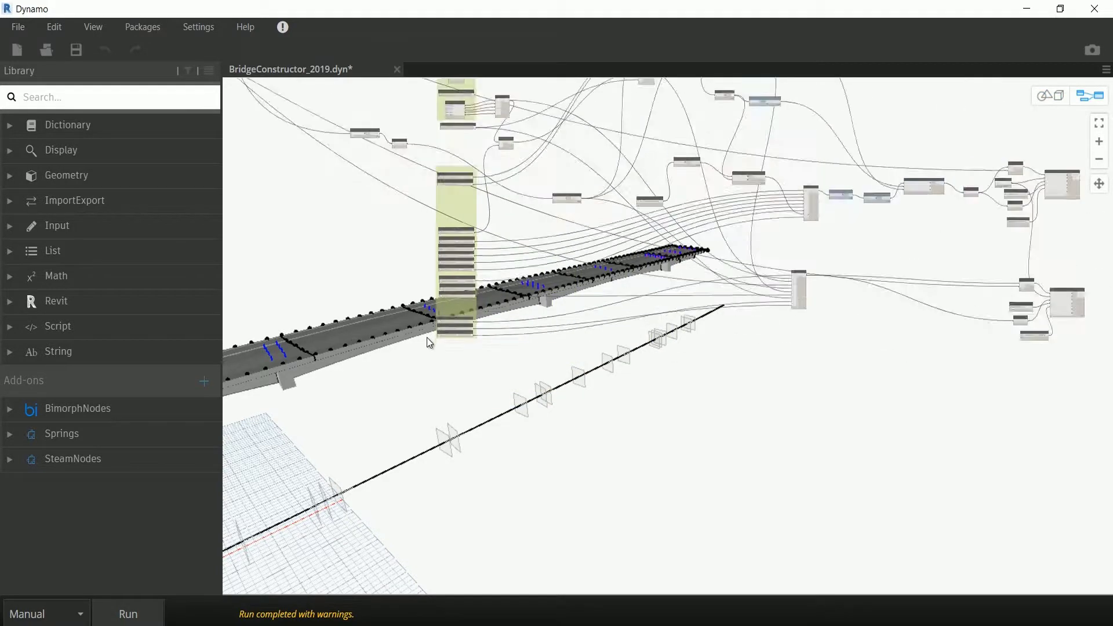
{"action": "middle_click_drag", "start_coordinate": [329, 287], "coordinate": [717, 454]}
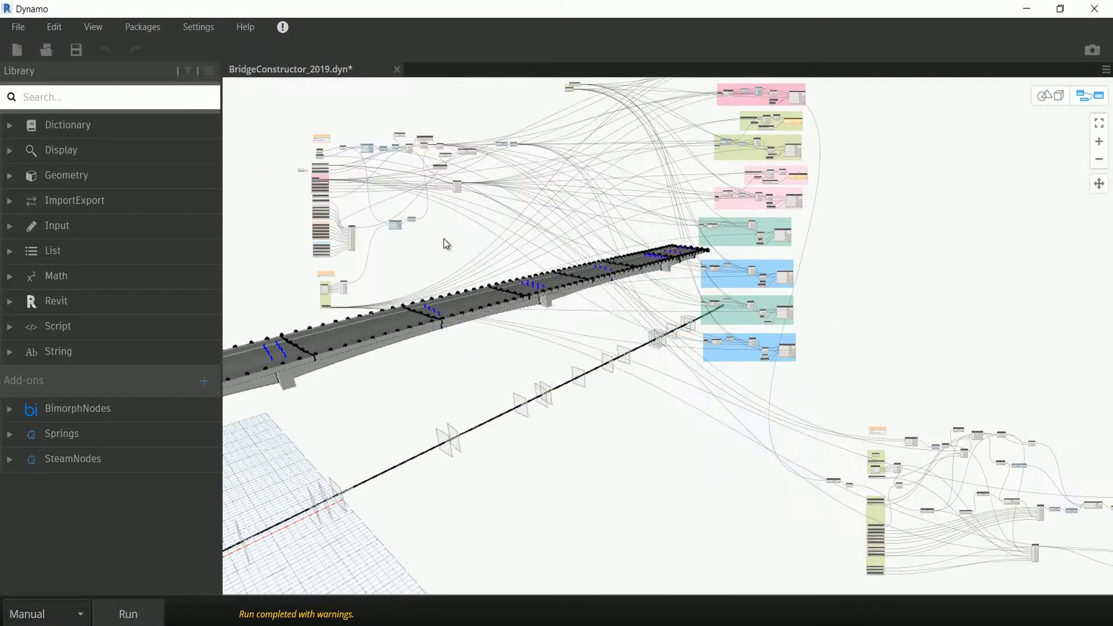
{"action": "mouse_move", "coordinate": [447, 244]}
{"action": "middle_mouse_down"}
{"action": "mouse_move", "coordinate": [639, 334]}
{"action": "mouse_move", "coordinate": [848, 392]}
{"action": "middle_mouse_up"}
{"action": "scroll", "coordinate": [524, 356], "scroll_direction": "up", "scroll_amount": 3}
Step: Switch Create Revit Geometry? to True and move Dynamo aside to reveal the bridge in Revit
{"action": "scroll", "coordinate": [496, 356], "scroll_direction": "up", "scroll_amount": 3}
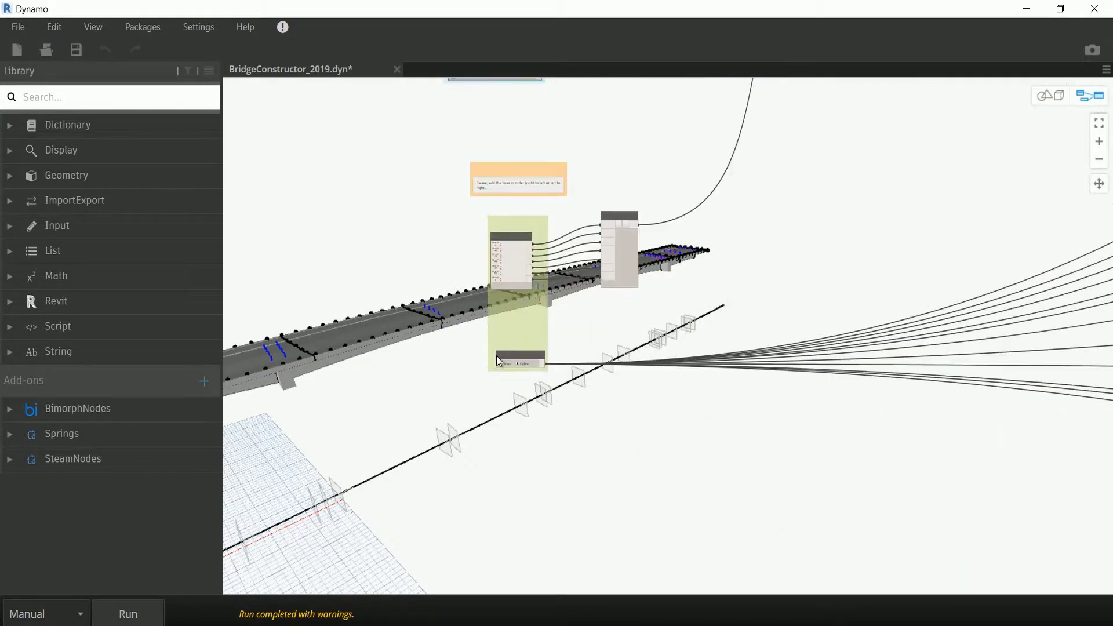
{"action": "scroll", "coordinate": [500, 377], "scroll_direction": "up", "scroll_amount": 2}
{"action": "scroll", "coordinate": [500, 377], "scroll_direction": "up", "scroll_amount": 3}
{"action": "scroll", "coordinate": [506, 374], "scroll_direction": "up", "scroll_amount": 3}
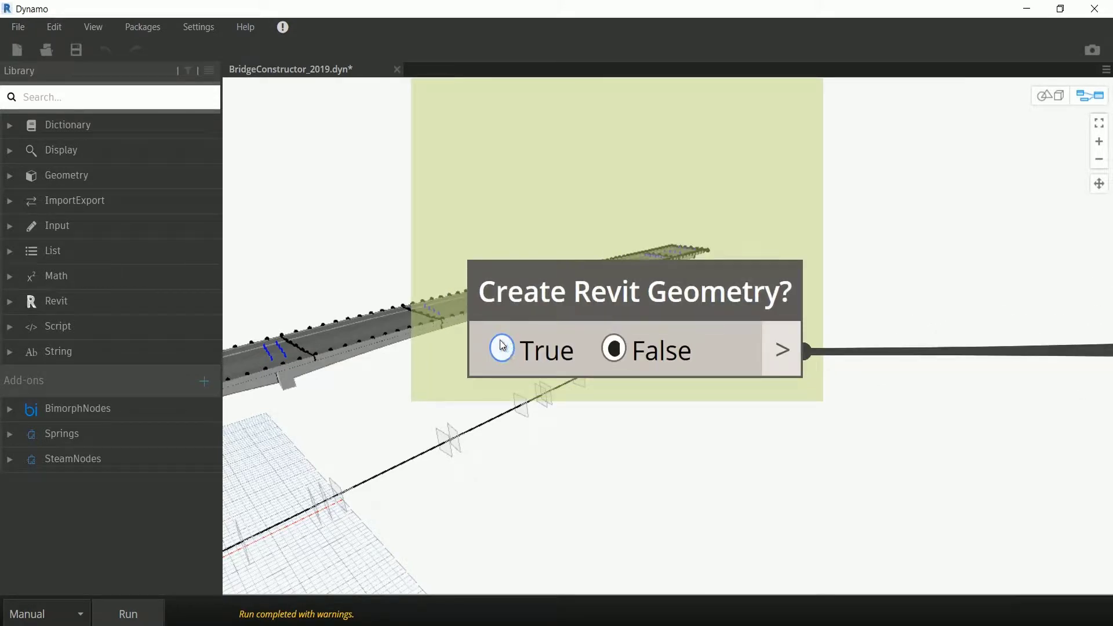
{"action": "left_click", "coordinate": [502, 349]}
{"action": "left_click_drag", "start_coordinate": [367, 11], "coordinate": [1112, 34]}
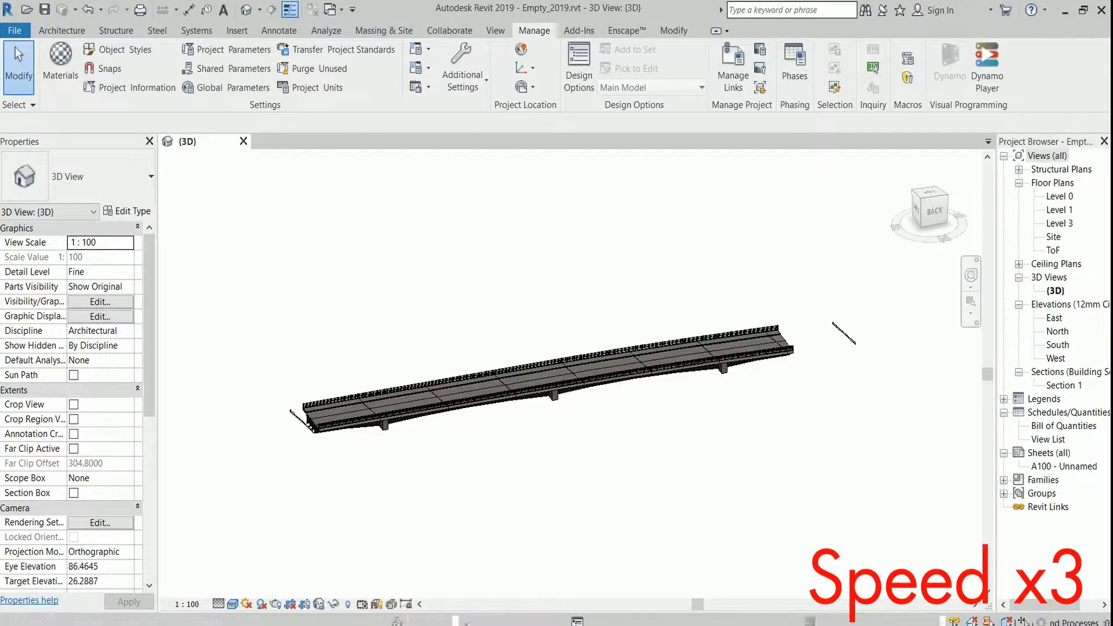
Step: Orbit the 3D view and inspect an edge beam, the BlackTop surface and an end railing
{"action": "middle_click_drag", "start_coordinate": [527, 461], "coordinate": [578, 425], "text": "shift"}
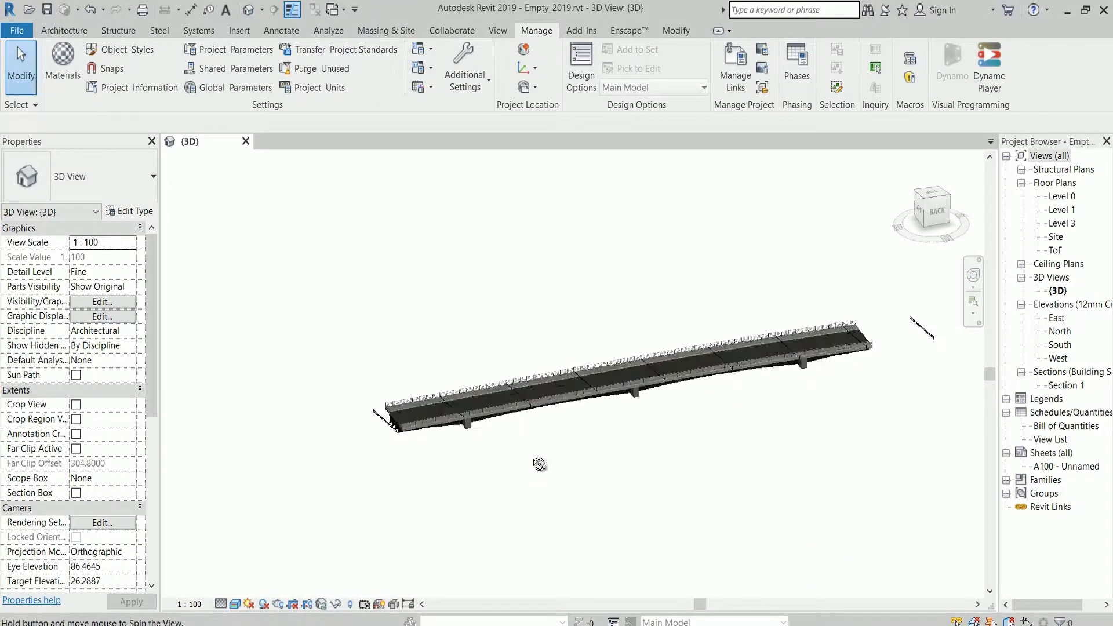
{"action": "scroll", "coordinate": [579, 425], "scroll_direction": "up", "scroll_amount": 2}
{"action": "scroll", "coordinate": [565, 478], "scroll_direction": "up", "scroll_amount": 3}
{"action": "scroll", "coordinate": [545, 472], "scroll_direction": "up", "scroll_amount": 3}
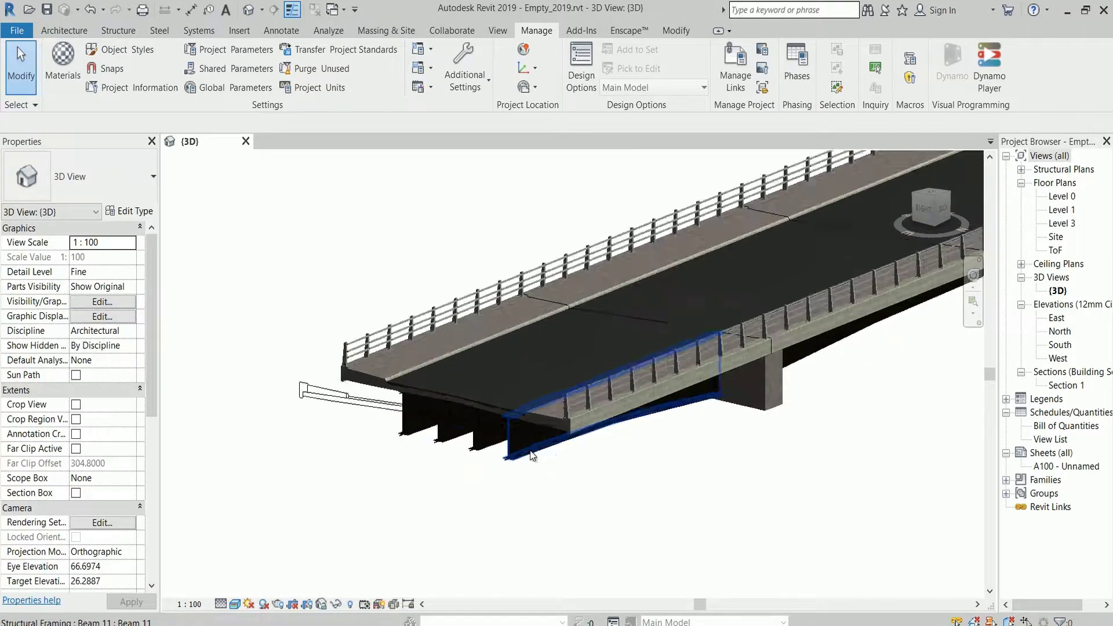
{"action": "scroll", "coordinate": [520, 468], "scroll_direction": "up", "scroll_amount": 3}
{"action": "left_click", "coordinate": [505, 468]}
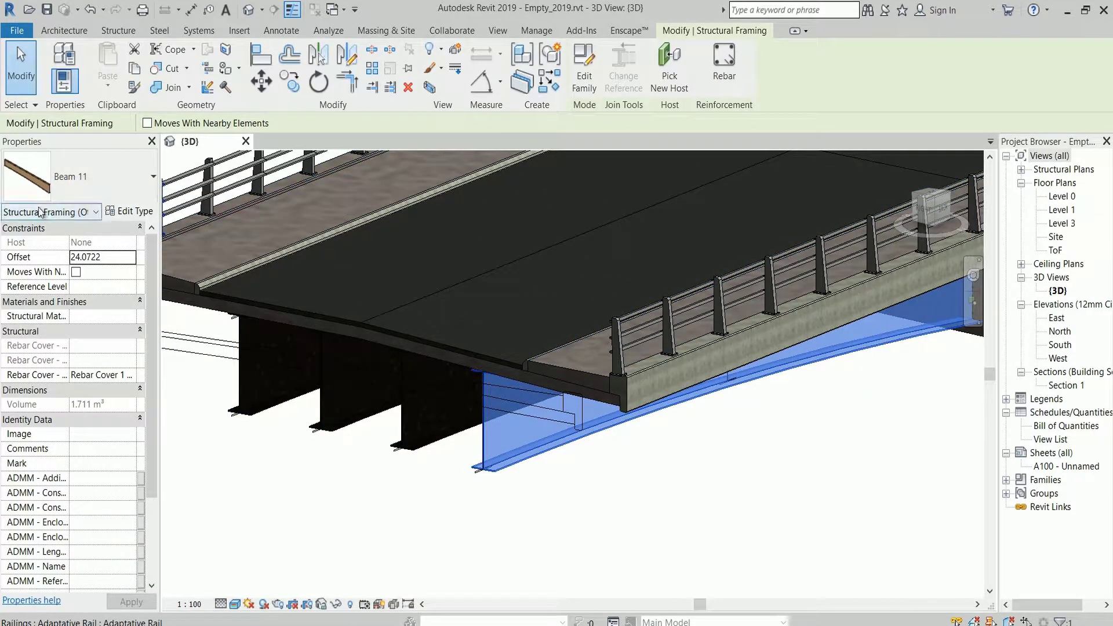
{"action": "left_click", "coordinate": [286, 303]}
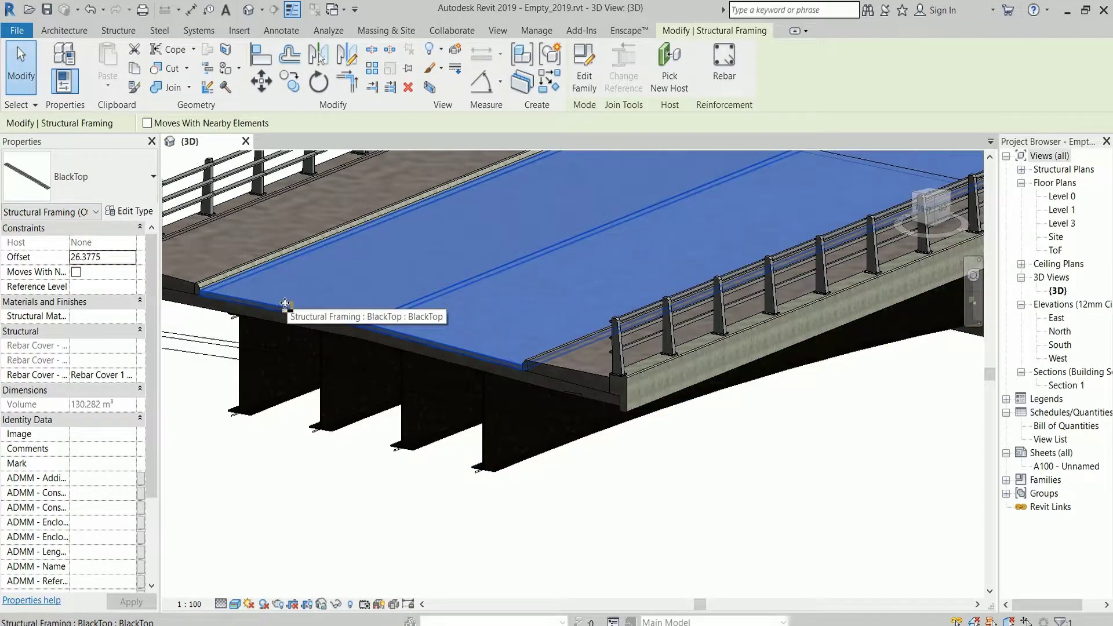
{"action": "left_click", "coordinate": [618, 348]}
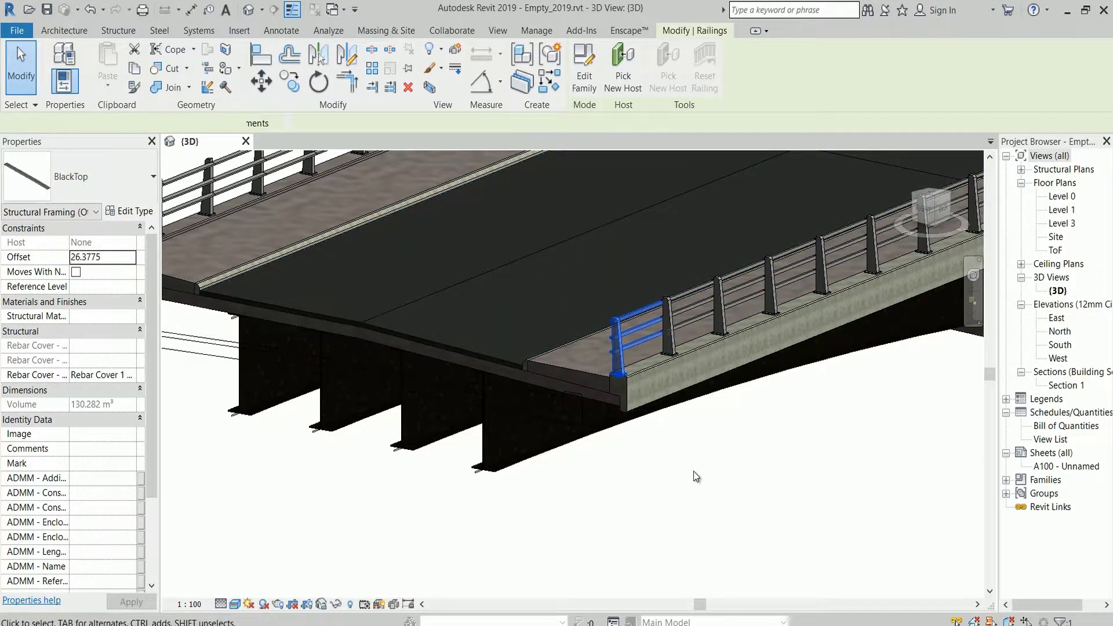
{"action": "left_click", "coordinate": [727, 507]}
{"action": "middle_click_drag", "start_coordinate": [727, 507], "coordinate": [603, 528]}
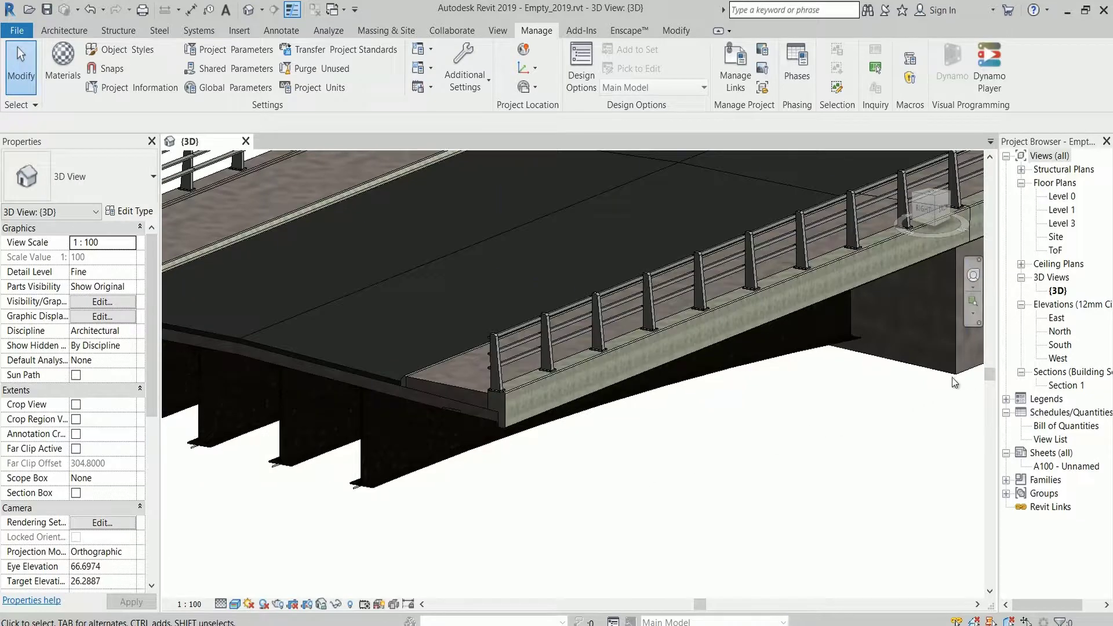
Step: View the cambered deck cross-section in Section 1, then return to the 3D view
{"action": "double_click", "coordinate": [1073, 386]}
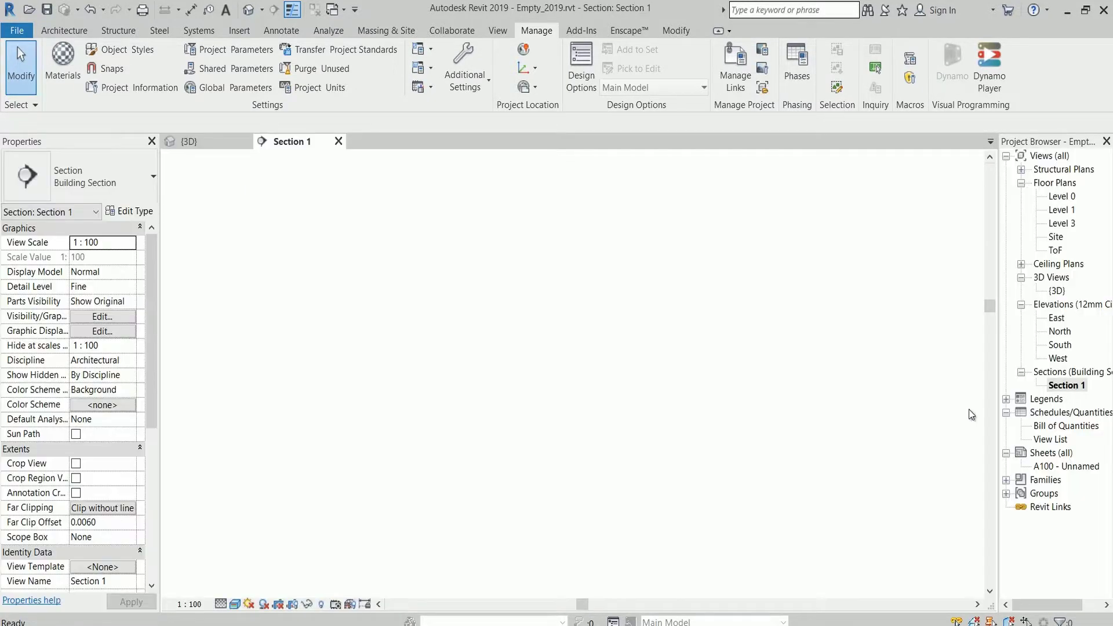
{"action": "scroll", "coordinate": [619, 368], "scroll_direction": "up", "scroll_amount": 1}
{"action": "scroll", "coordinate": [591, 362], "scroll_direction": "up", "scroll_amount": 2}
{"action": "scroll", "coordinate": [588, 353], "scroll_direction": "up", "scroll_amount": 2}
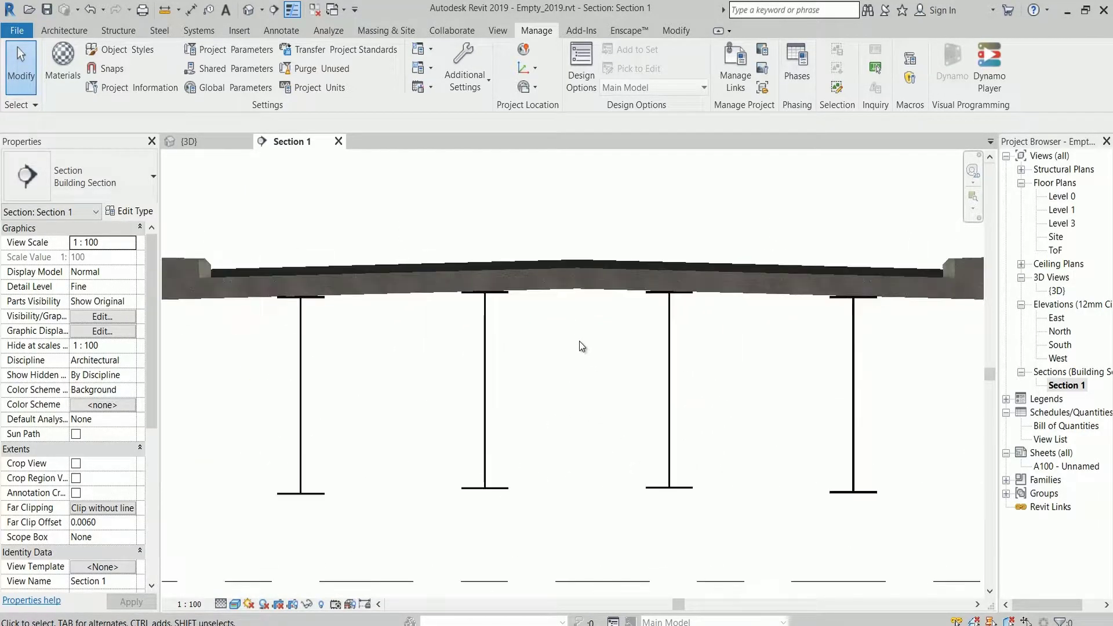
{"action": "scroll", "coordinate": [341, 375], "scroll_direction": "down", "scroll_amount": 2}
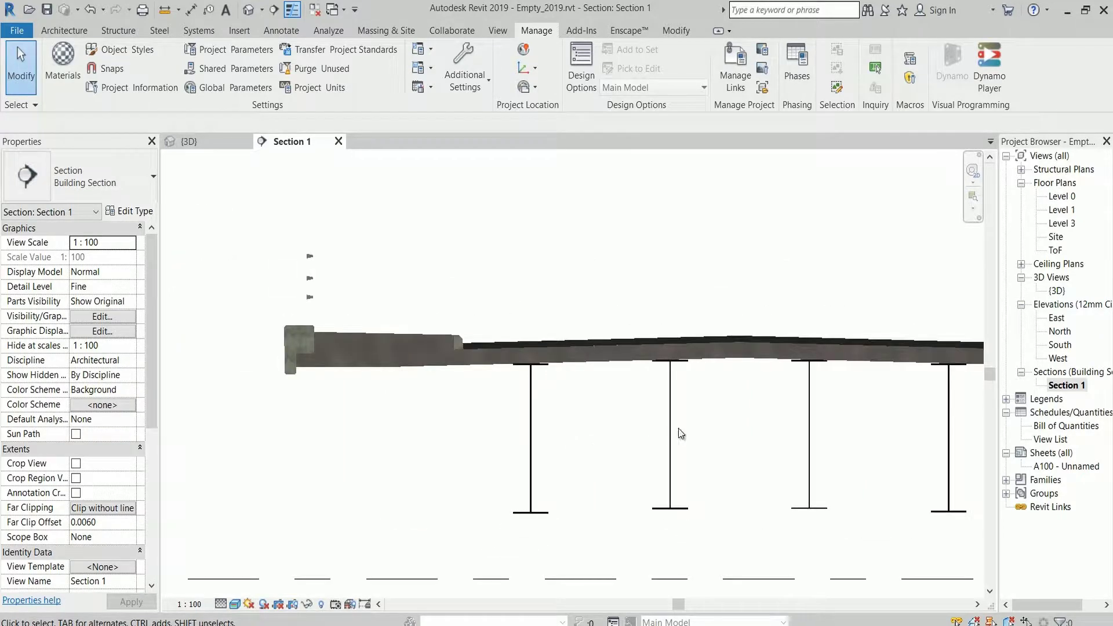
{"action": "middle_click_drag", "start_coordinate": [565, 422], "coordinate": [380, 423]}
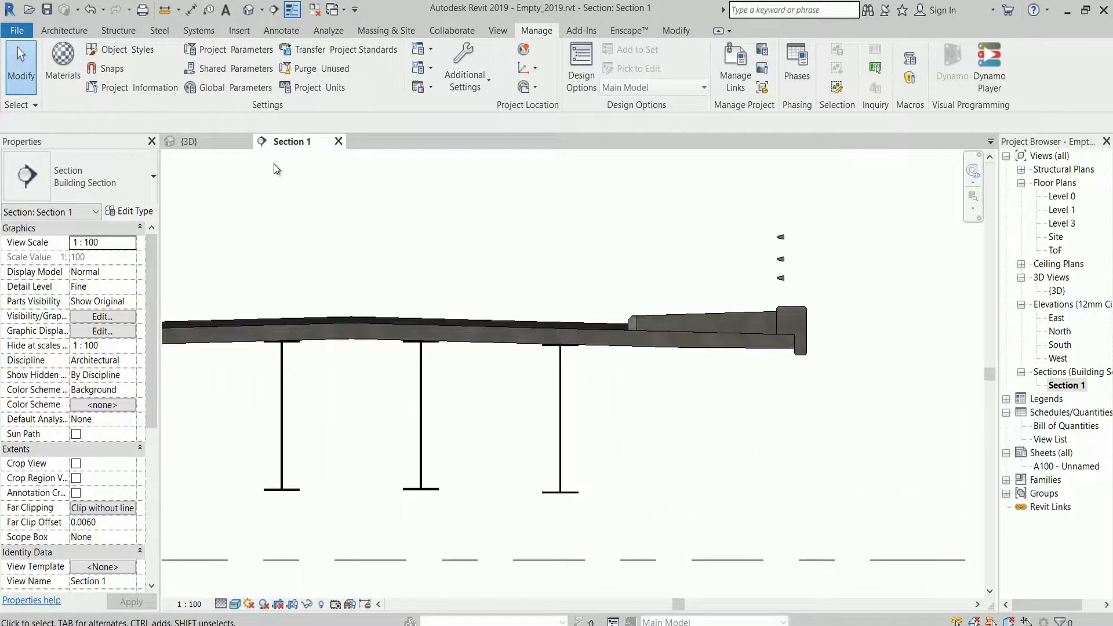
{"action": "left_click", "coordinate": [248, 9]}
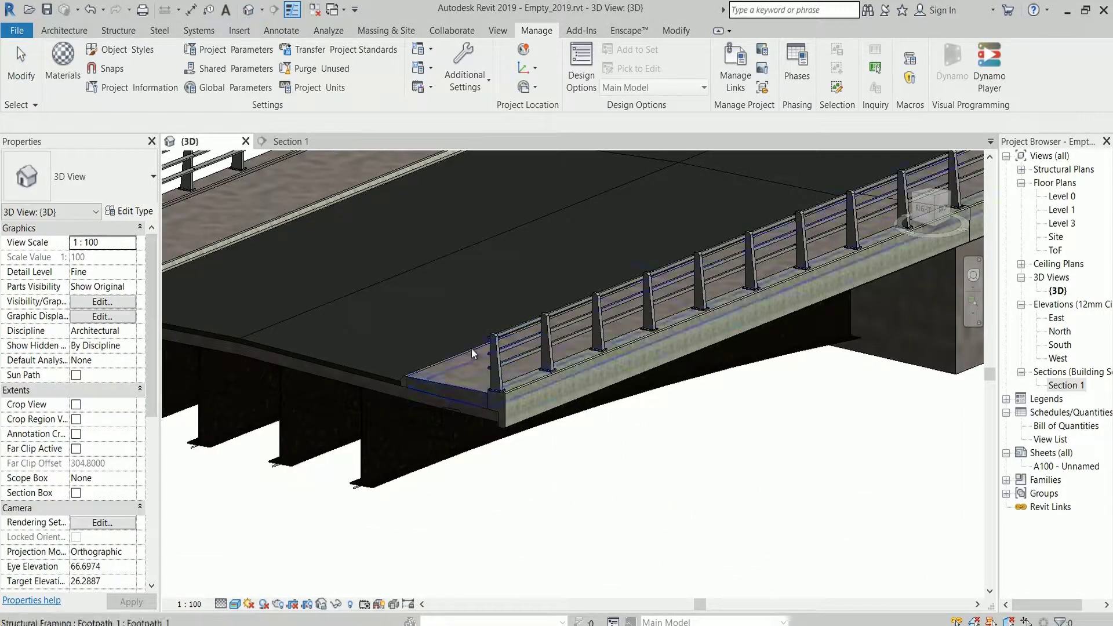
{"action": "middle_click_drag", "start_coordinate": [375, 329], "coordinate": [467, 336]}
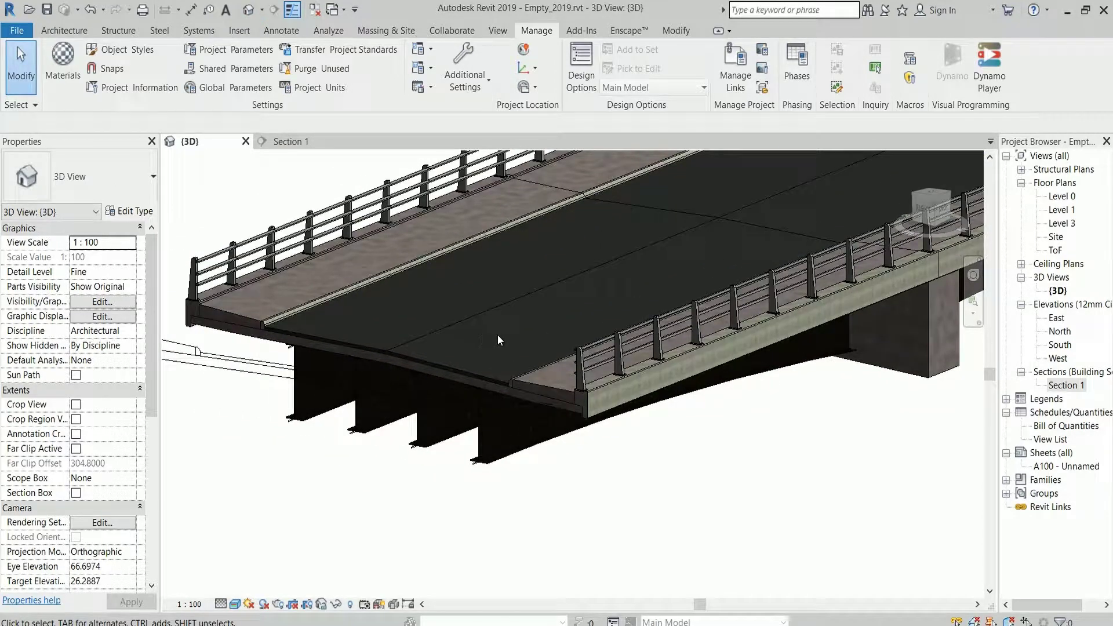
Step: Open the Bill of Quantities schedule, close Section 1, and tile it beside the 3D view
{"action": "double_click", "coordinate": [1052, 431]}
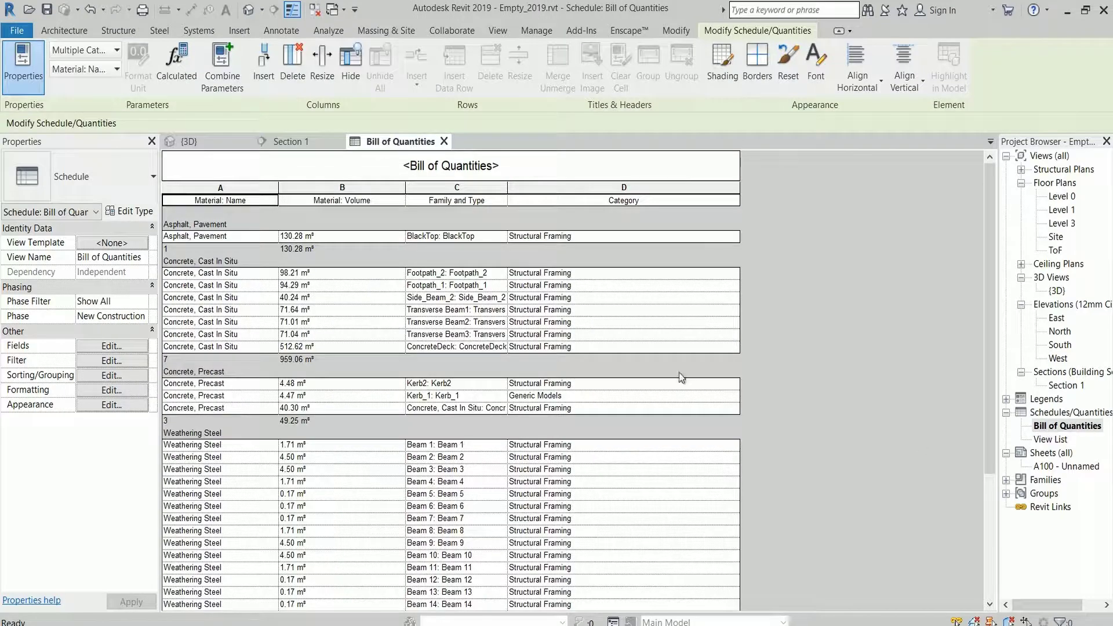
{"action": "left_click", "coordinate": [214, 141]}
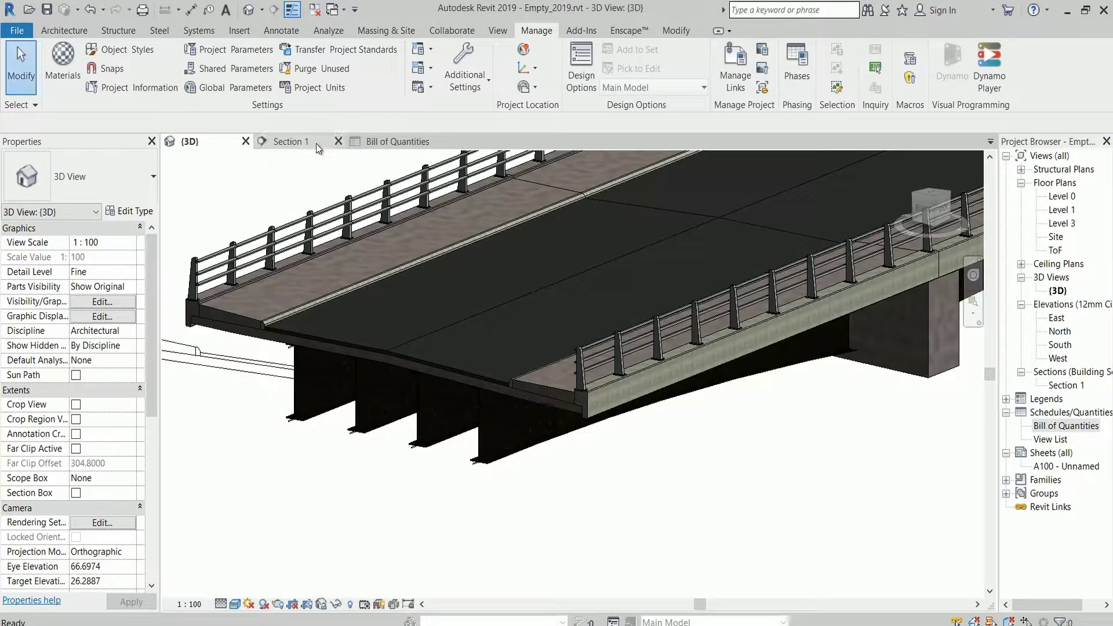
{"action": "left_click", "coordinate": [339, 142]}
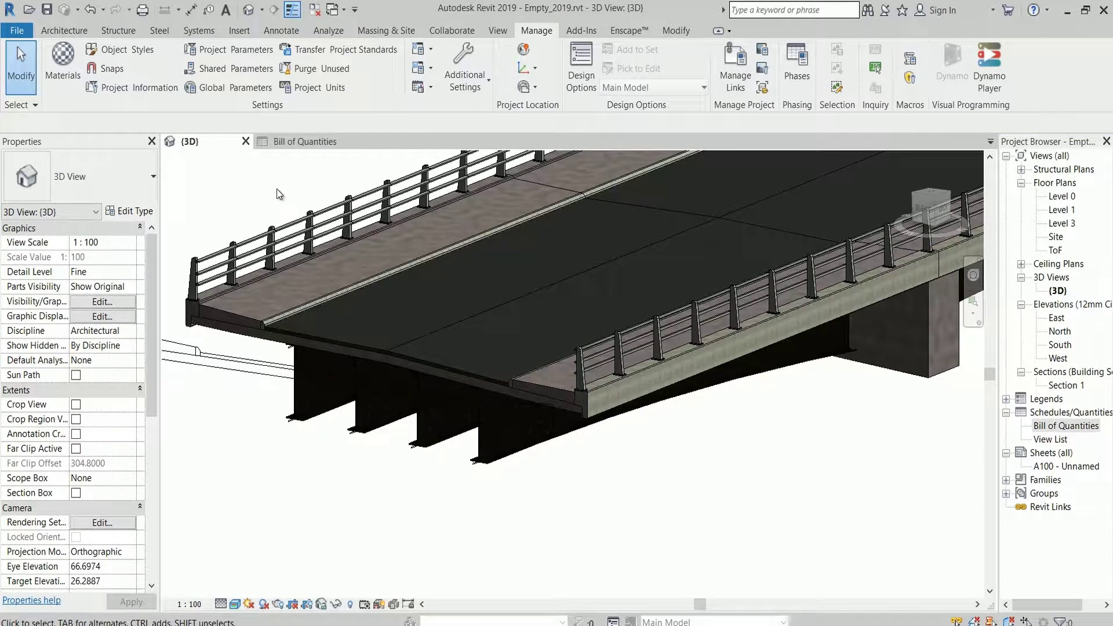
{"action": "key", "text": "w"}
{"action": "key", "text": "t"}
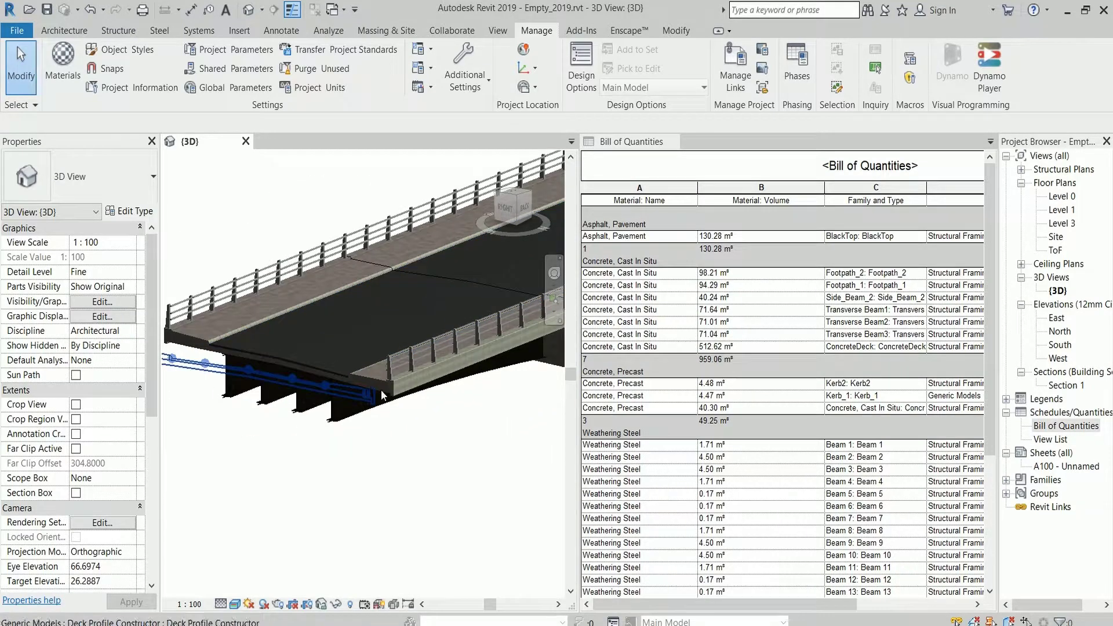
Step: Scroll through the schedule's volumes, including 959.06 m³ cast-in-situ concrete, and orbit the bridge
{"action": "scroll", "coordinate": [385, 393], "scroll_direction": "down", "scroll_amount": 2}
{"action": "scroll", "coordinate": [393, 385], "scroll_direction": "down", "scroll_amount": 1}
{"action": "scroll", "coordinate": [400, 394], "scroll_direction": "down", "scroll_amount": 1}
{"action": "scroll", "coordinate": [412, 405], "scroll_direction": "down", "scroll_amount": 2}
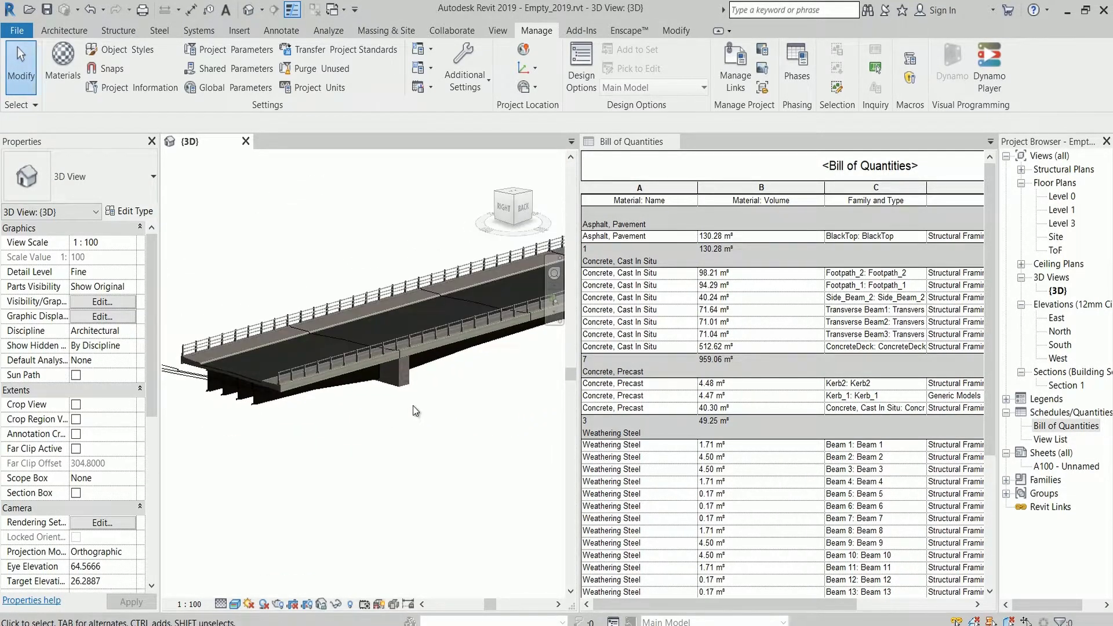
{"action": "middle_click_drag", "start_coordinate": [413, 405], "coordinate": [441, 371], "text": "shift"}
{"action": "scroll", "coordinate": [777, 401], "scroll_direction": "down", "scroll_amount": 2}
{"action": "scroll", "coordinate": [775, 413], "scroll_direction": "down", "scroll_amount": 3}
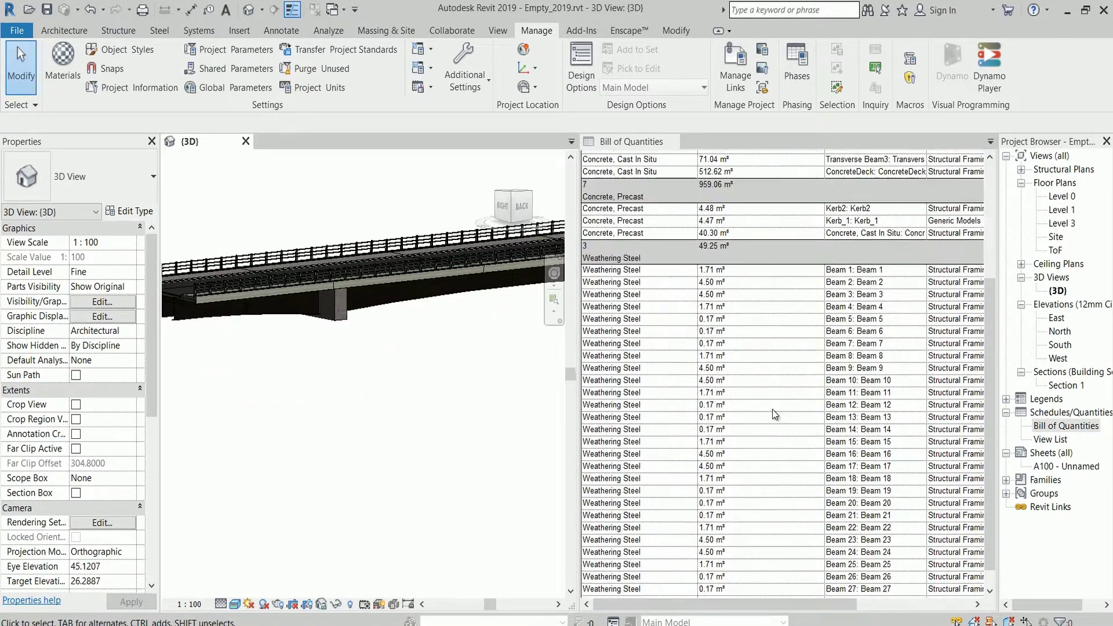
{"action": "scroll", "coordinate": [775, 413], "scroll_direction": "down", "scroll_amount": 1}
{"action": "scroll", "coordinate": [736, 488], "scroll_direction": "up", "scroll_amount": 2}
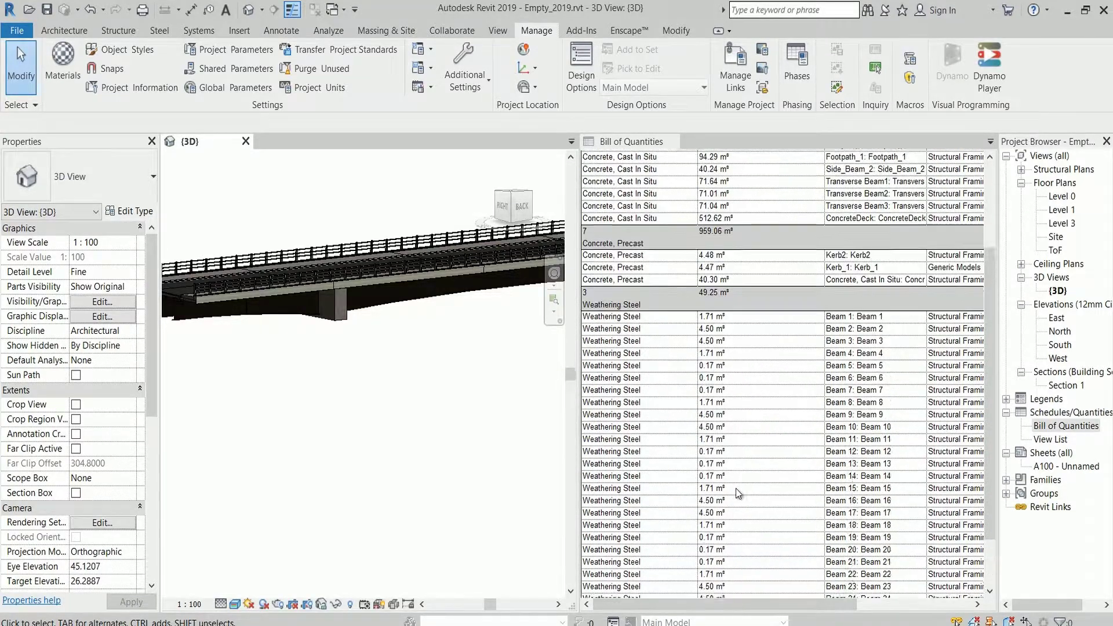
{"action": "scroll", "coordinate": [724, 369], "scroll_direction": "up", "scroll_amount": 4}
{"action": "scroll", "coordinate": [710, 329], "scroll_direction": "up", "scroll_amount": 2}
{"action": "mouse_move", "coordinate": [383, 467]}
{"action": "middle_mouse_down", "text": "shift"}
{"action": "mouse_move", "coordinate": [363, 475]}
{"action": "mouse_move", "coordinate": [446, 465]}
{"action": "mouse_move", "coordinate": [383, 473]}
{"action": "middle_mouse_up", "text": "shift"}
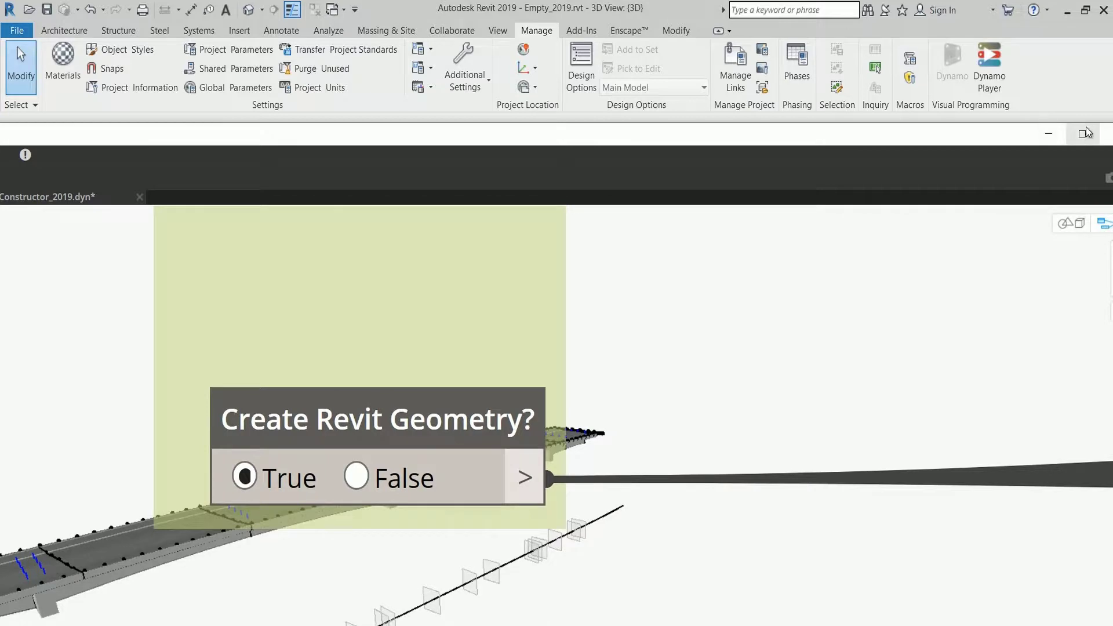
Step: Maximize Dynamo and zoom onto the Support Chainage Points, First Station (200) and Rotation nodes
{"action": "left_click", "coordinate": [1081, 134]}
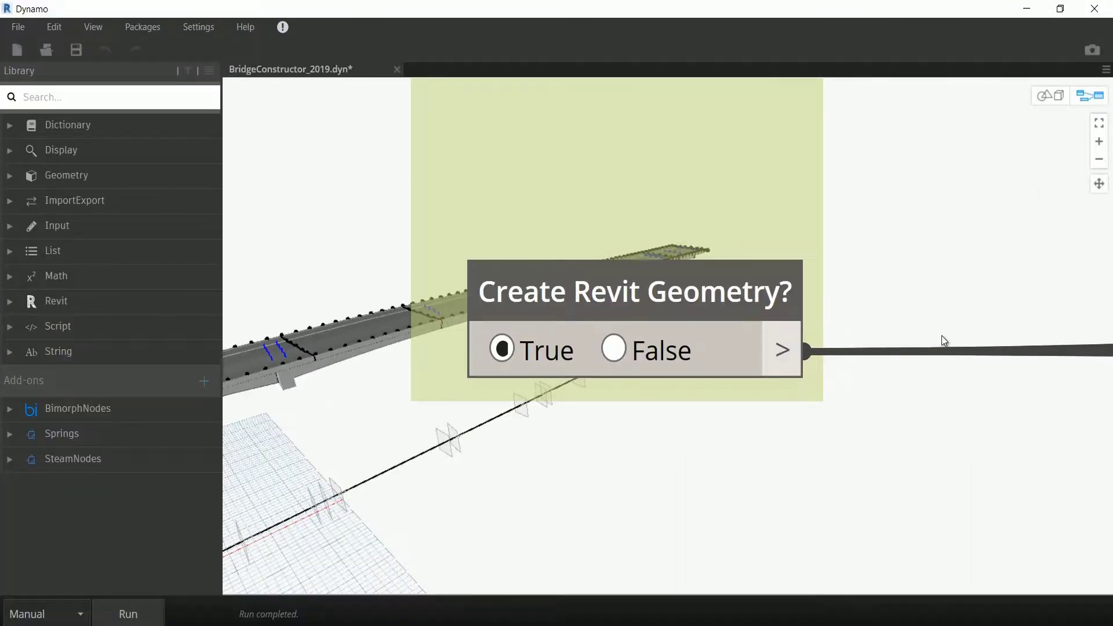
{"action": "scroll", "coordinate": [944, 347], "scroll_direction": "down", "scroll_amount": 3}
{"action": "scroll", "coordinate": [953, 377], "scroll_direction": "down", "scroll_amount": 3}
{"action": "scroll", "coordinate": [713, 382], "scroll_direction": "down", "scroll_amount": 2}
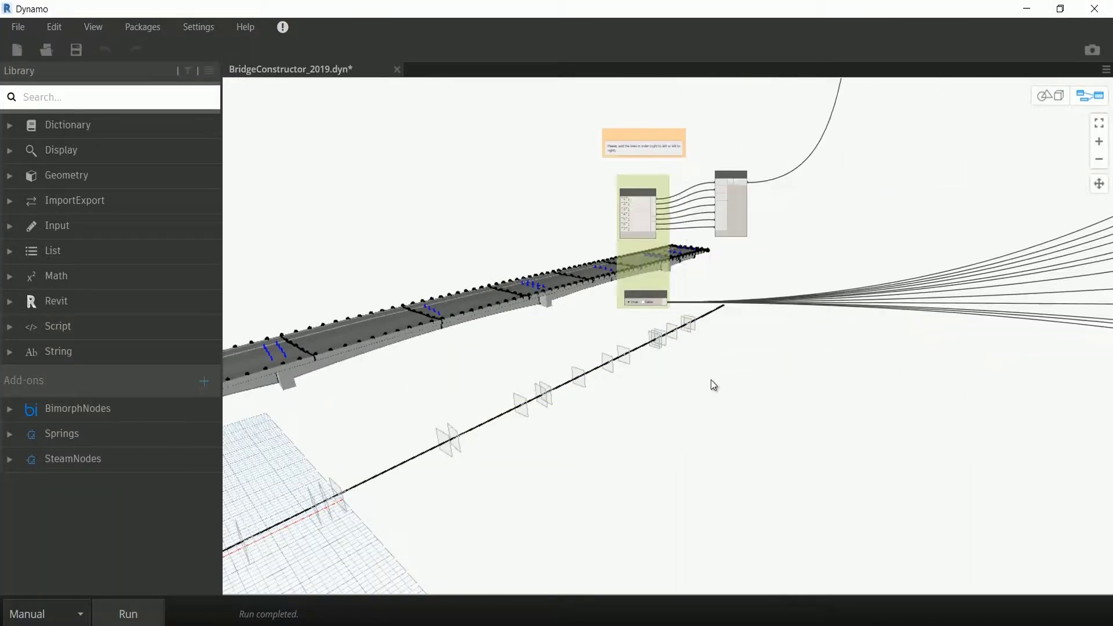
{"action": "scroll", "coordinate": [911, 426], "scroll_direction": "down", "scroll_amount": 2}
{"action": "scroll", "coordinate": [616, 380], "scroll_direction": "down", "scroll_amount": 2}
{"action": "scroll", "coordinate": [763, 388], "scroll_direction": "down", "scroll_amount": 2}
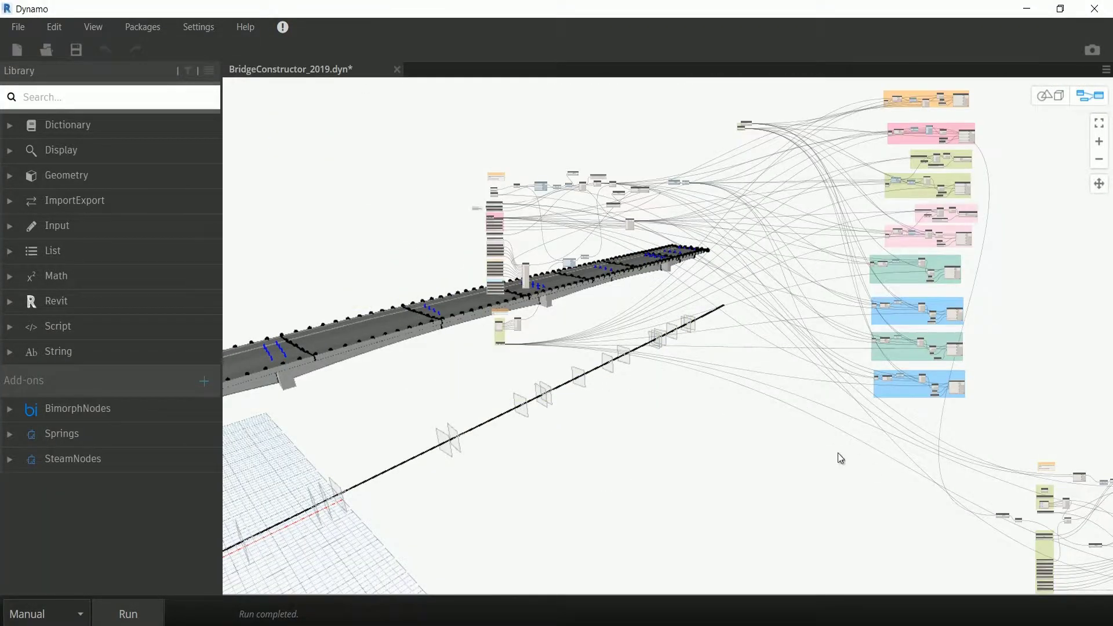
{"action": "scroll", "coordinate": [631, 385], "scroll_direction": "up", "scroll_amount": 2}
{"action": "scroll", "coordinate": [631, 385], "scroll_direction": "up", "scroll_amount": 2}
{"action": "scroll", "coordinate": [798, 427], "scroll_direction": "up", "scroll_amount": 2}
{"action": "scroll", "coordinate": [669, 382], "scroll_direction": "up", "scroll_amount": 3}
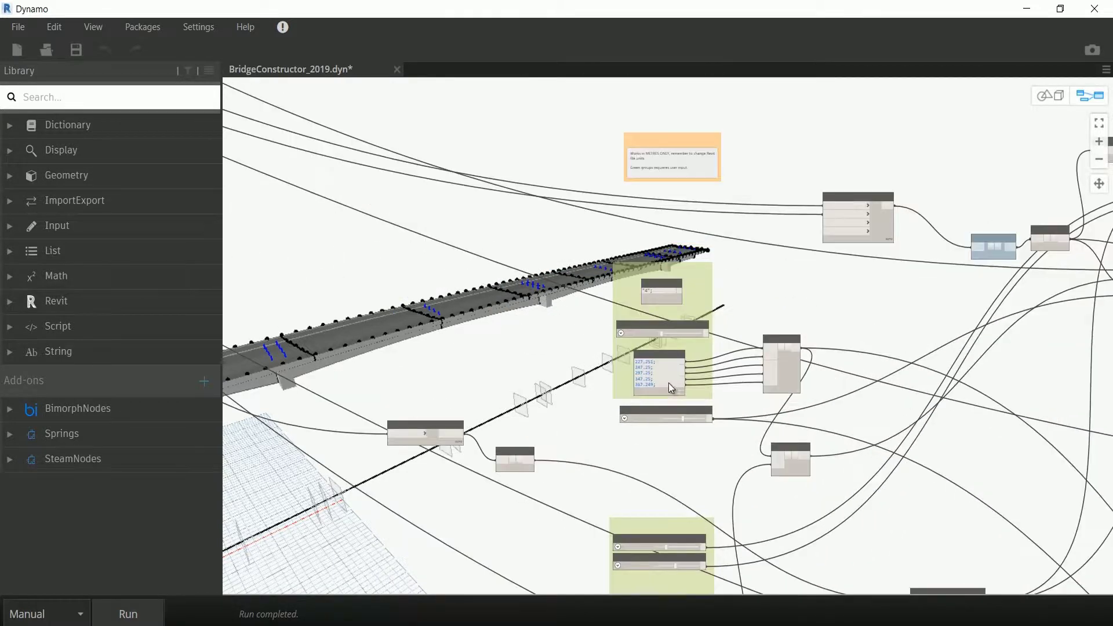
{"action": "scroll", "coordinate": [669, 382], "scroll_direction": "up", "scroll_amount": 2}
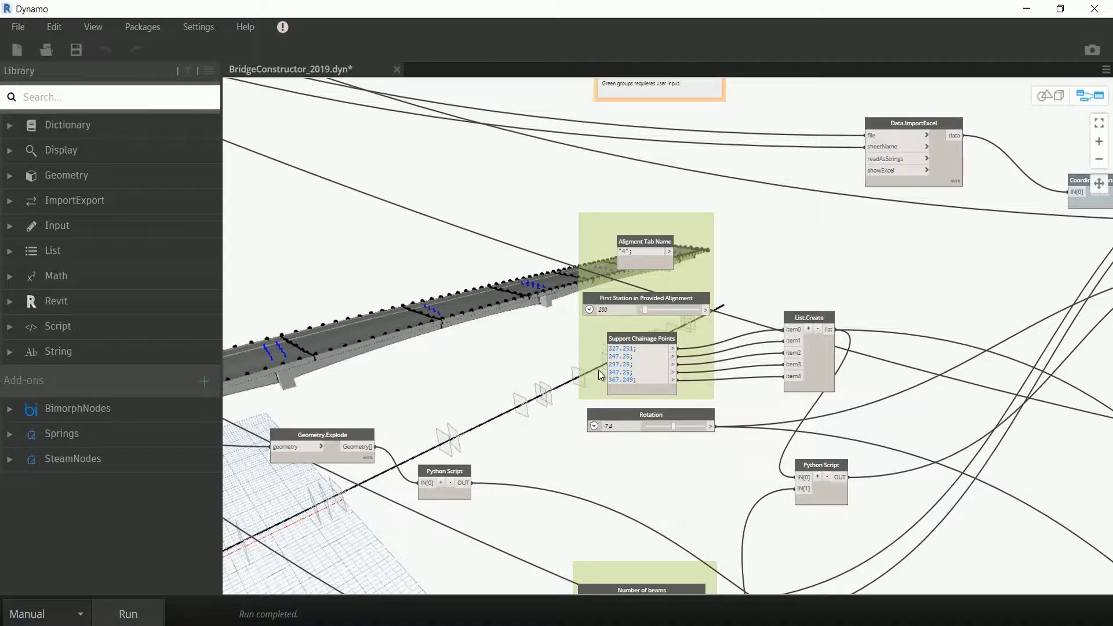
Step: Delete the 297.25 support chainage, keeping 227.251, 267.25, 327.25, 367.249, and drop List.Create's item4
{"action": "scroll", "coordinate": [597, 374], "scroll_direction": "up", "scroll_amount": 2}
{"action": "scroll", "coordinate": [611, 371], "scroll_direction": "up", "scroll_amount": 1}
{"action": "scroll", "coordinate": [621, 336], "scroll_direction": "up", "scroll_amount": 2}
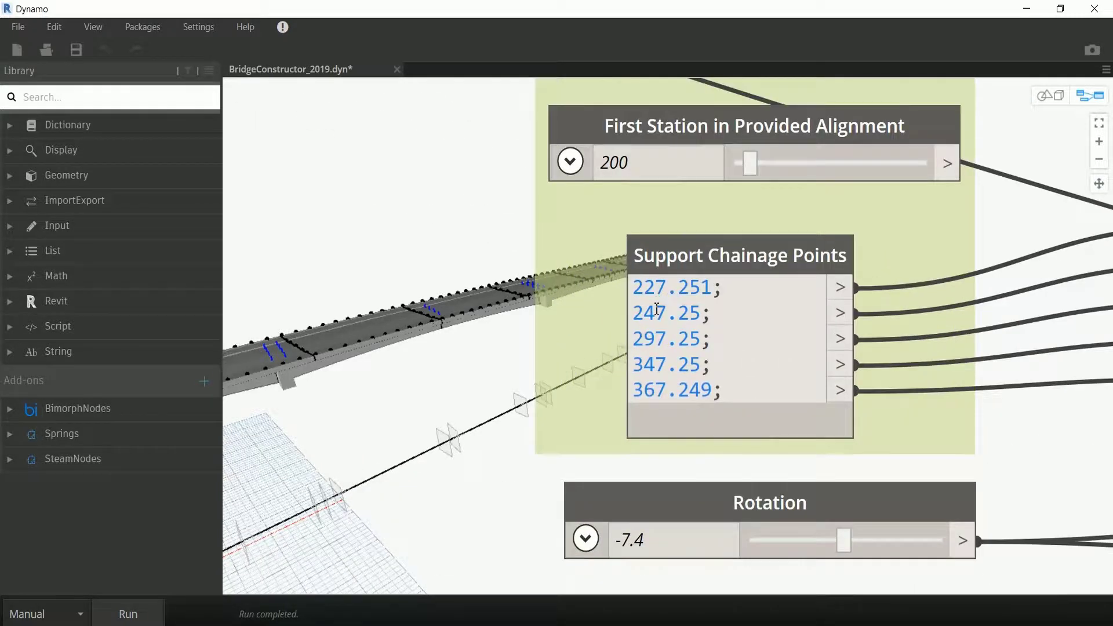
{"action": "left_click_drag", "start_coordinate": [657, 308], "coordinate": [648, 310]}
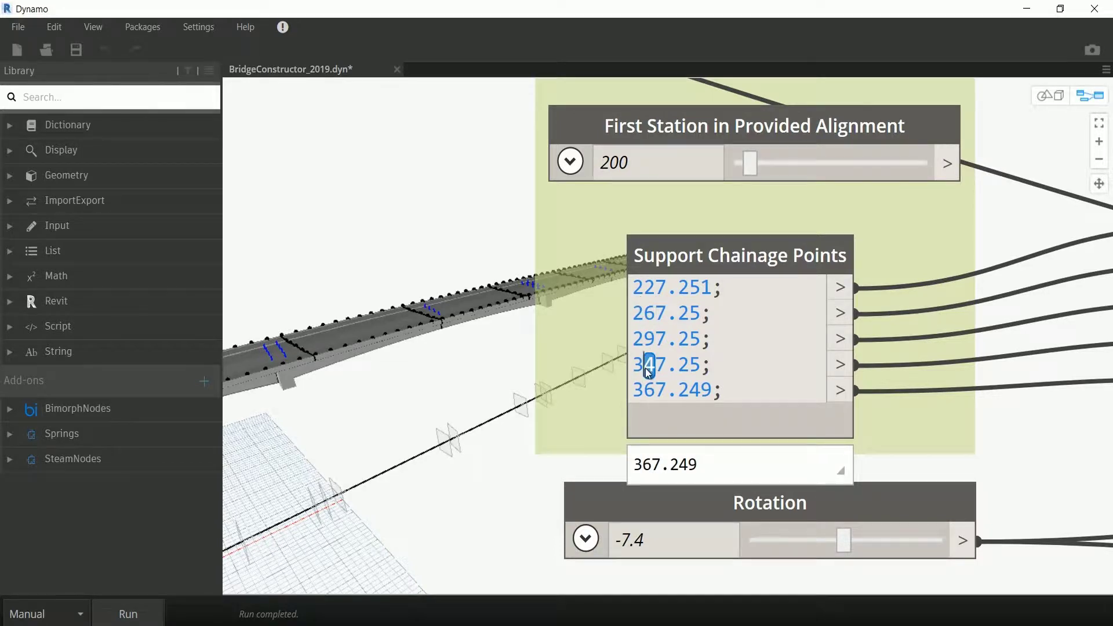
{"action": "type", "text": "2"}
{"action": "left_click_drag", "start_coordinate": [711, 339], "coordinate": [639, 339]}
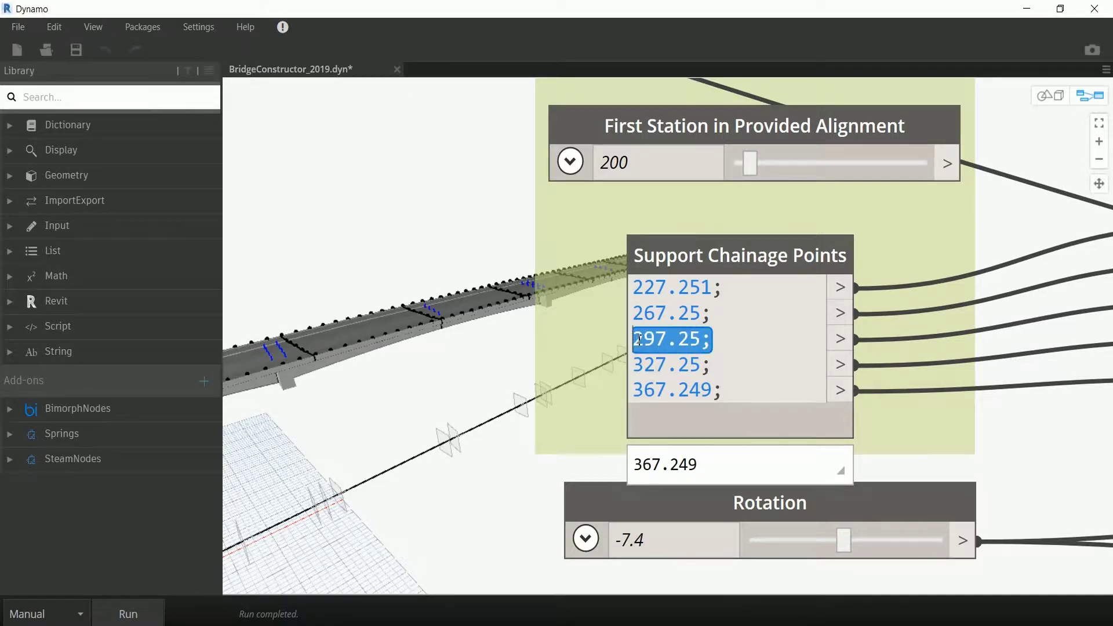
{"action": "key", "text": "BackSpace"}
{"action": "key", "text": "BackSpace"}
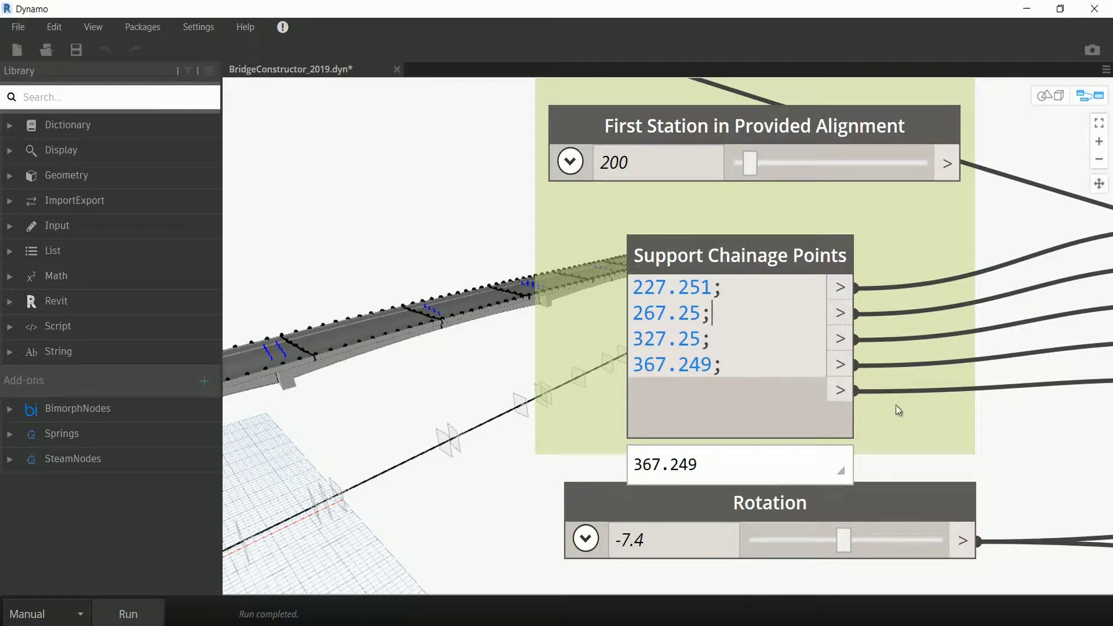
{"action": "left_click", "coordinate": [896, 406]}
{"action": "middle_click_drag", "start_coordinate": [1021, 429], "coordinate": [756, 366]}
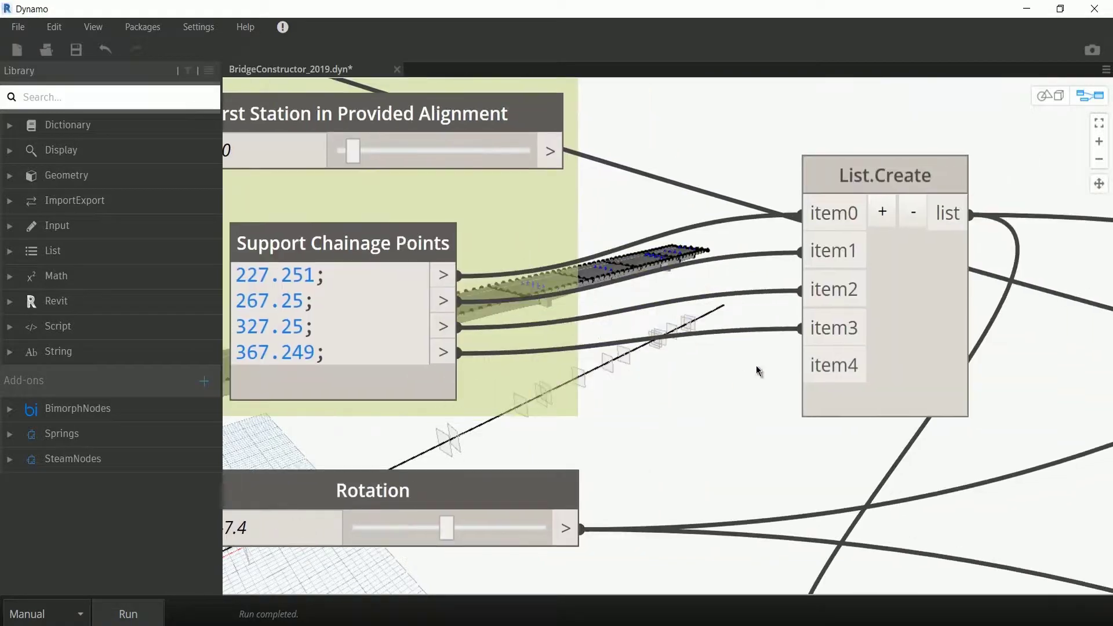
{"action": "left_click", "coordinate": [896, 212]}
Step: Set Number of beams to 3 and C/C Distance to 3, then bring Revit back into view
{"action": "scroll", "coordinate": [703, 411], "scroll_direction": "down", "scroll_amount": 2}
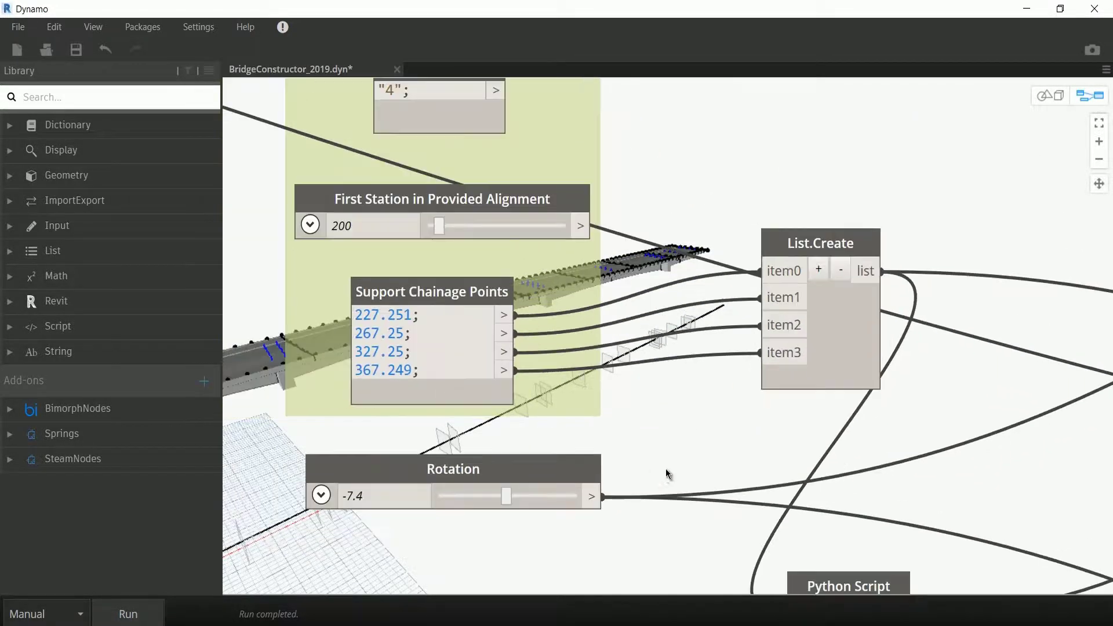
{"action": "scroll", "coordinate": [779, 284], "scroll_direction": "down", "scroll_amount": 1}
{"action": "scroll", "coordinate": [767, 312], "scroll_direction": "down", "scroll_amount": 1}
{"action": "scroll", "coordinate": [724, 405], "scroll_direction": "down", "scroll_amount": 3}
{"action": "scroll", "coordinate": [635, 520], "scroll_direction": "up", "scroll_amount": 2}
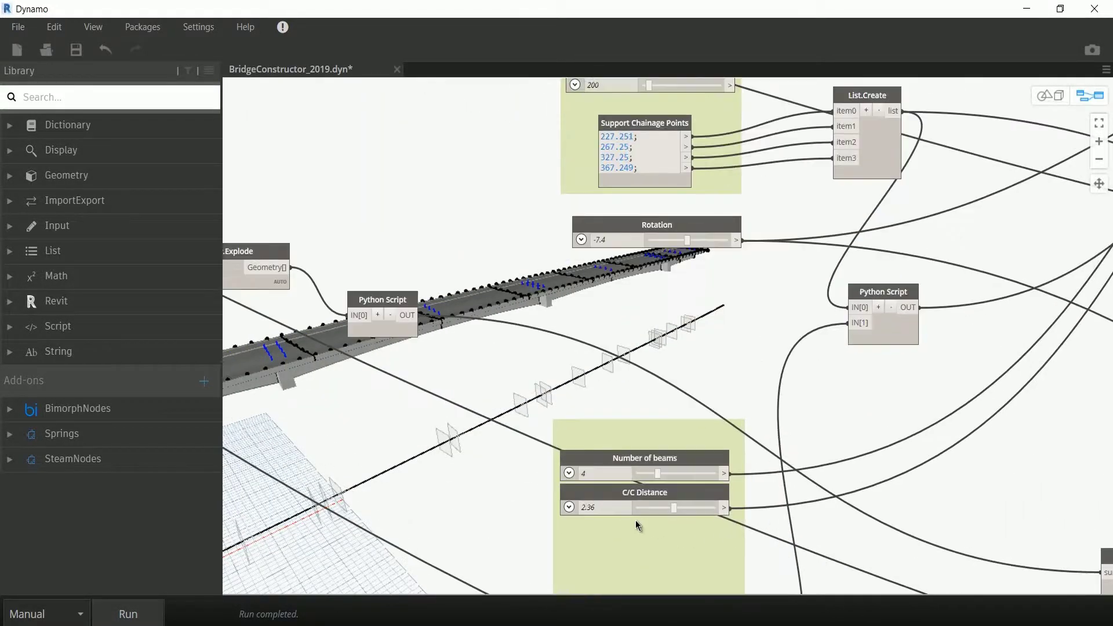
{"action": "scroll", "coordinate": [635, 521], "scroll_direction": "up", "scroll_amount": 3}
{"action": "double_click", "coordinate": [569, 443]}
{"action": "type", "text": "3"}
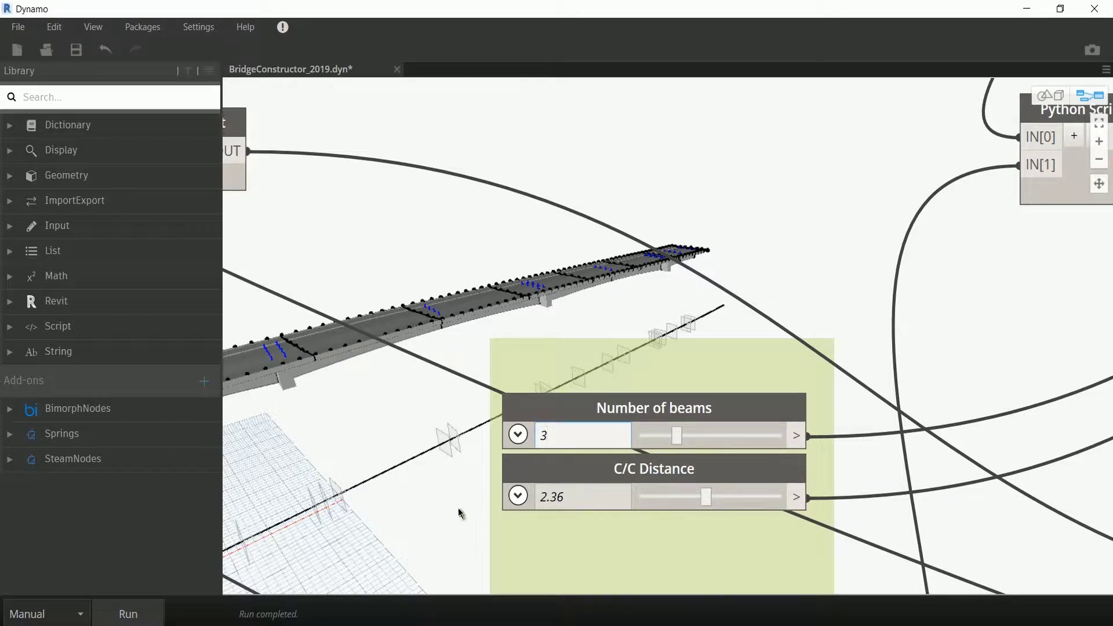
{"action": "key", "text": "Return"}
{"action": "double_click", "coordinate": [578, 499]}
{"action": "type", "text": "3"}
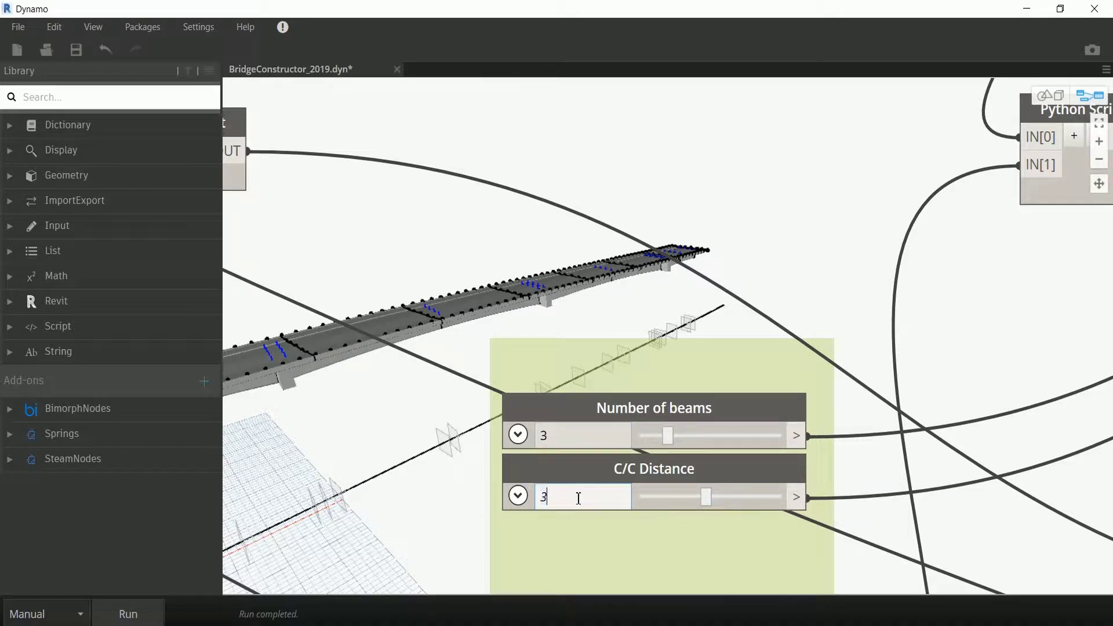
{"action": "key", "text": "Return"}
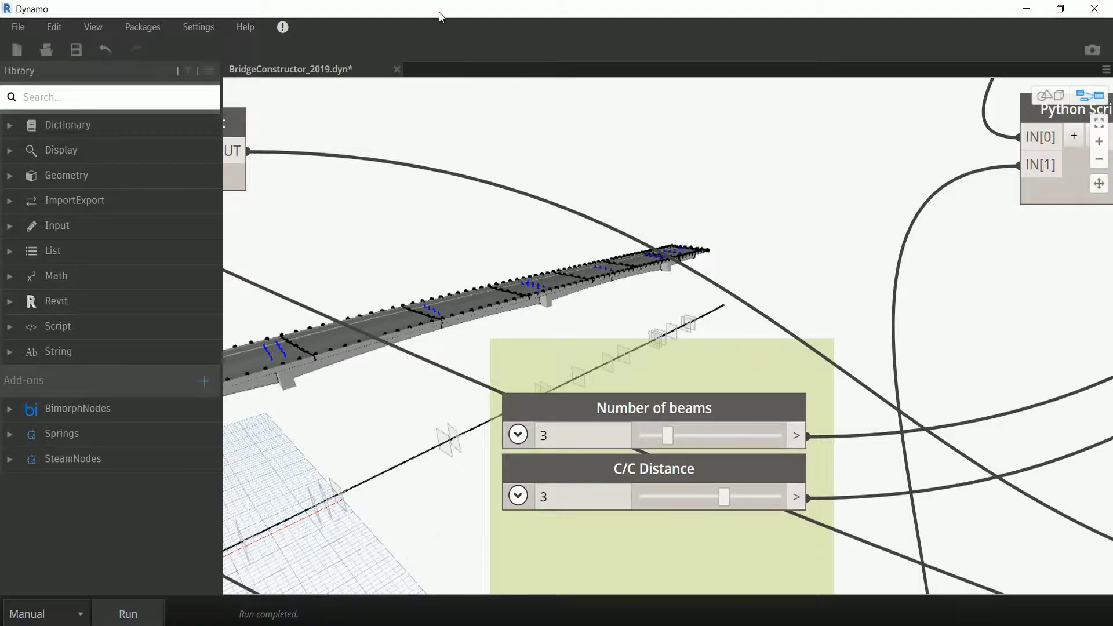
{"action": "left_click_drag", "start_coordinate": [439, 16], "coordinate": [461, 38]}
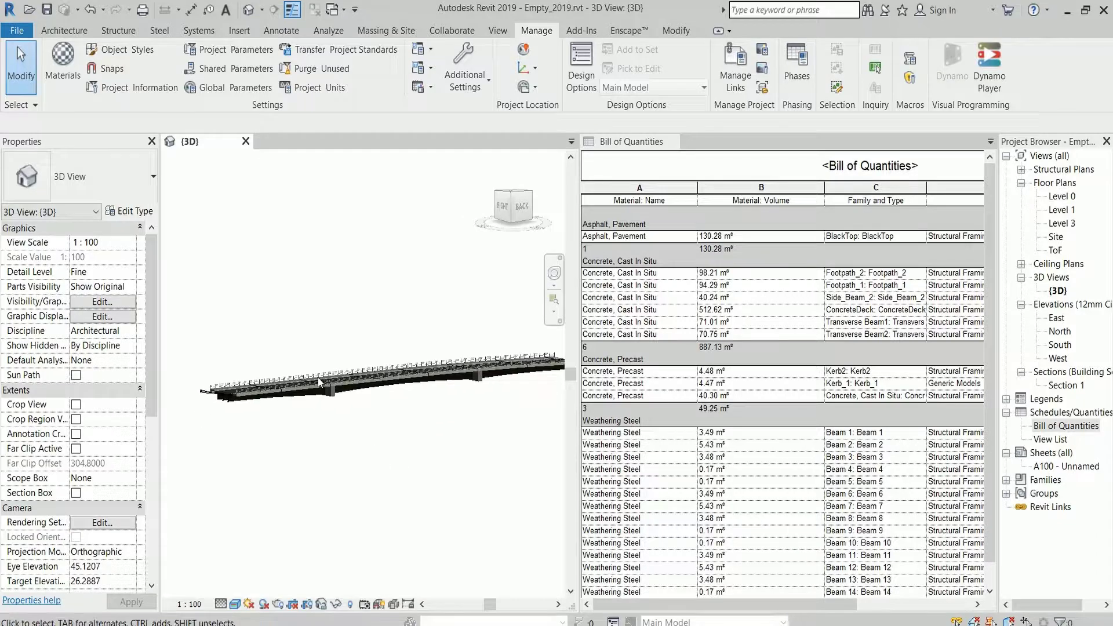
Step: Open the Section 1 view and close the Bill of Quantities schedule
{"action": "scroll", "coordinate": [318, 378], "scroll_direction": "up", "scroll_amount": 5}
{"action": "mouse_move", "coordinate": [350, 424]}
{"action": "middle_mouse_down", "text": "shift"}
{"action": "mouse_move", "coordinate": [442, 451]}
{"action": "mouse_move", "coordinate": [385, 427]}
{"action": "mouse_move", "coordinate": [365, 442]}
{"action": "mouse_move", "coordinate": [467, 435]}
{"action": "mouse_move", "coordinate": [397, 470]}
{"action": "mouse_move", "coordinate": [318, 431]}
{"action": "mouse_move", "coordinate": [347, 406]}
{"action": "middle_mouse_up", "text": "shift"}
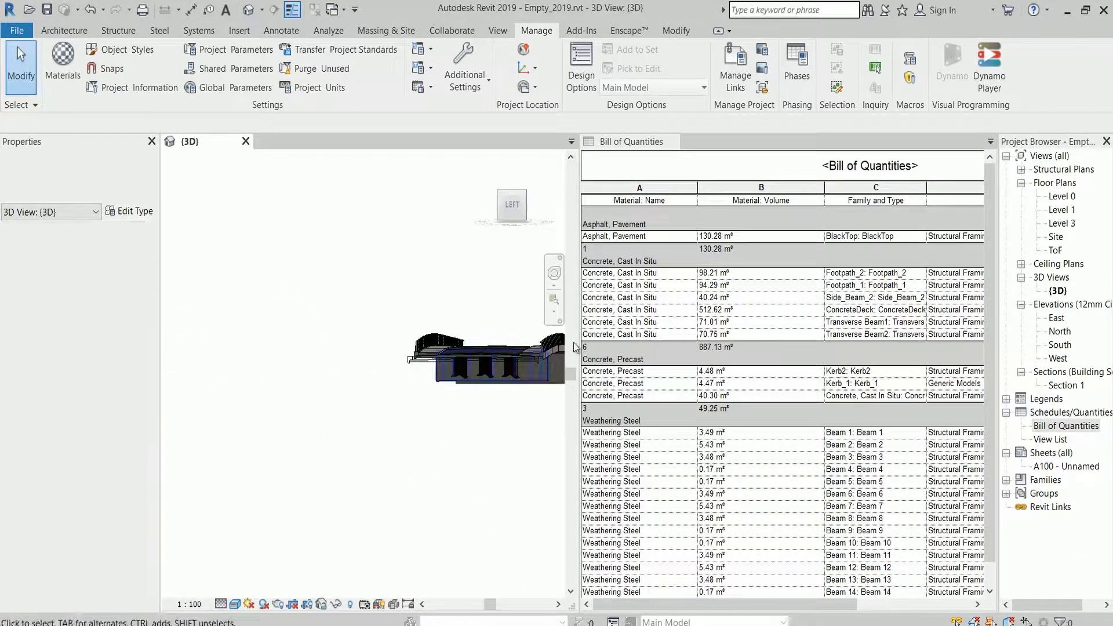
{"action": "double_click", "coordinate": [1056, 387]}
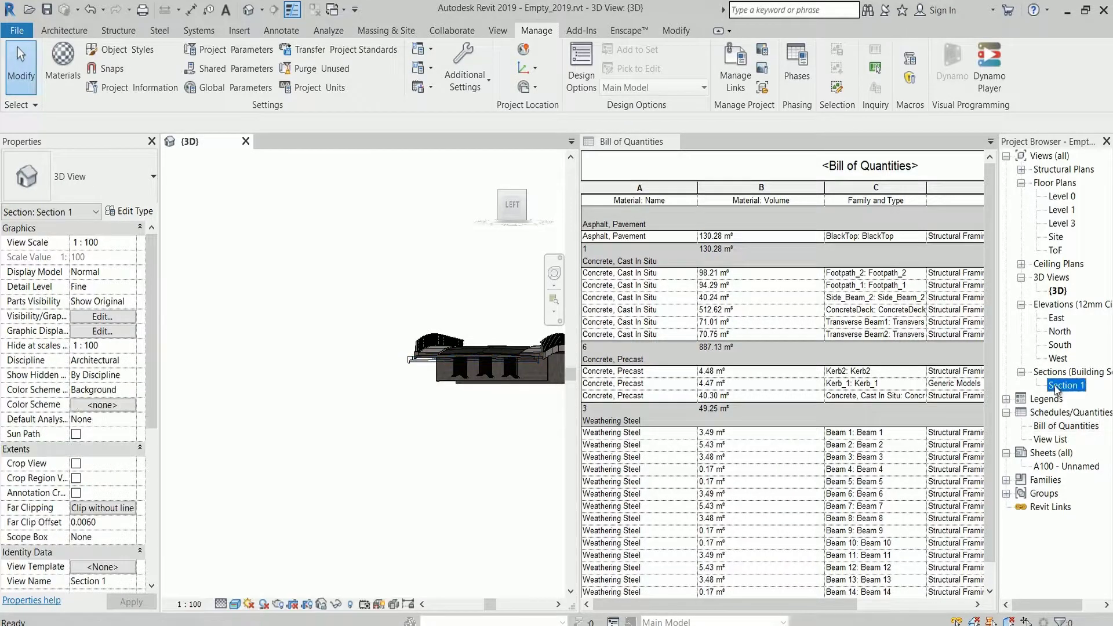
{"action": "left_click", "coordinate": [684, 142]}
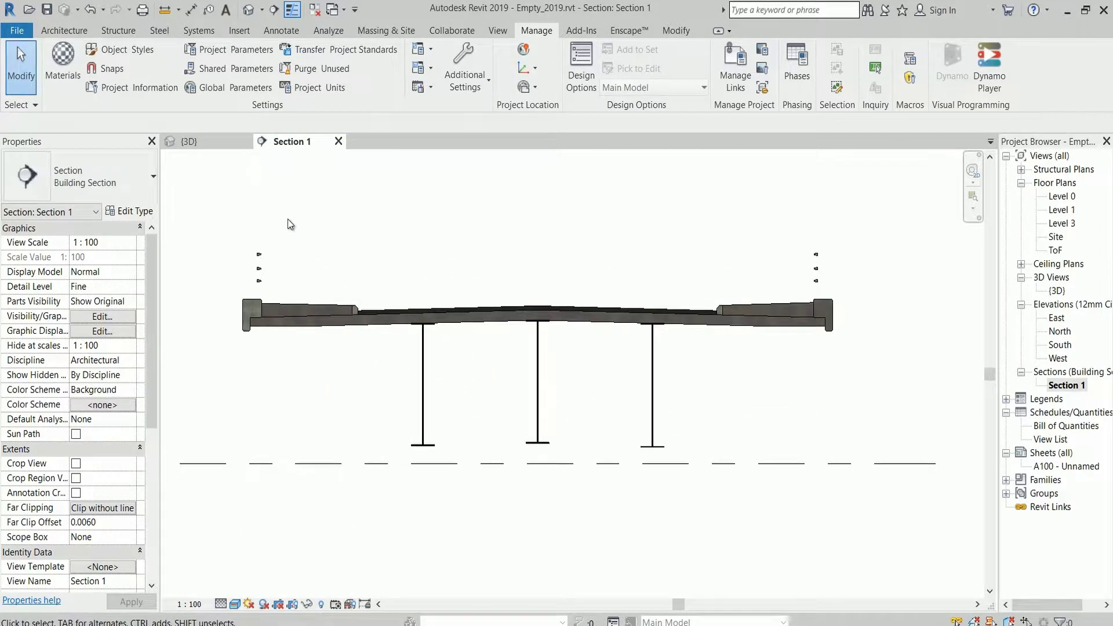
Step: Tile Section 1 beside the 3D view, inspect the three-beam deck, and bring Dynamo back
{"action": "key", "text": "w"}
{"action": "key", "text": "t"}
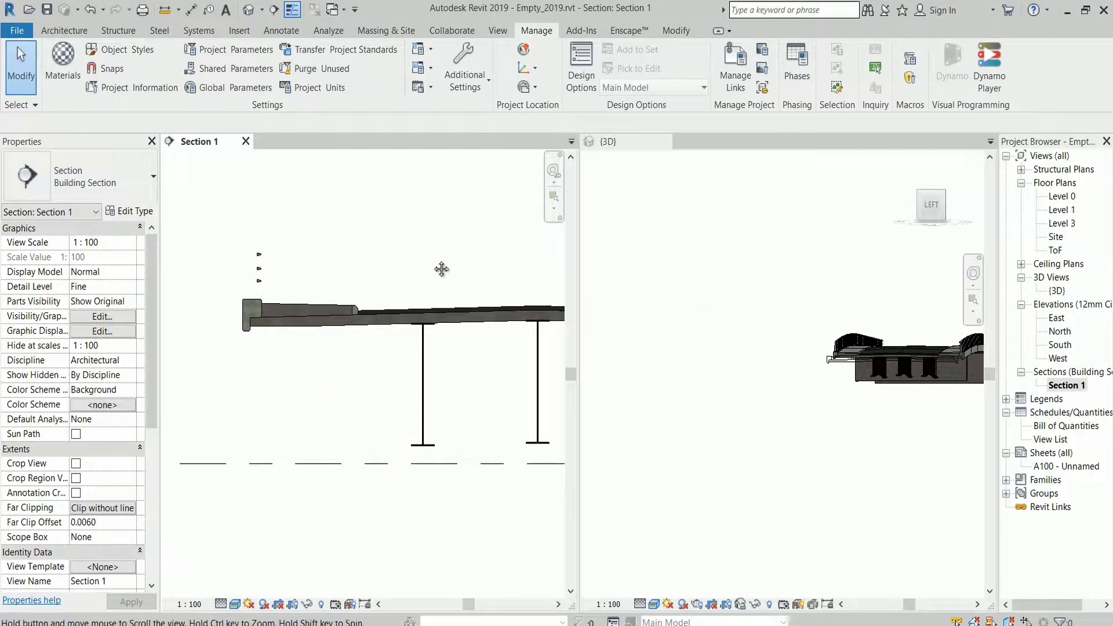
{"action": "left_click", "coordinate": [792, 420]}
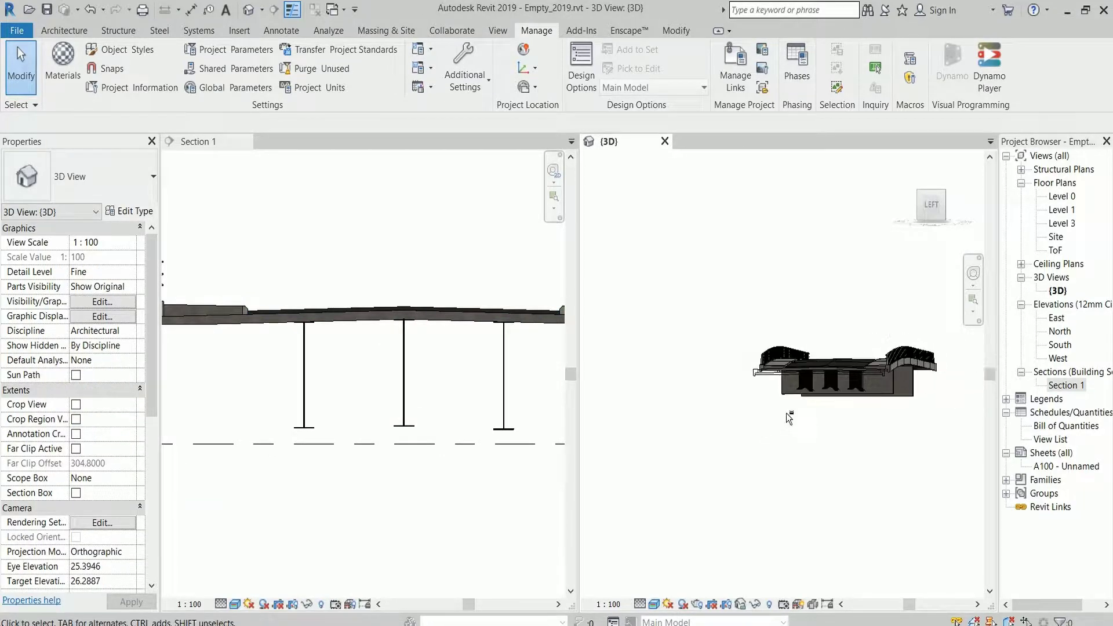
{"action": "middle_click_drag", "start_coordinate": [832, 424], "coordinate": [759, 443], "text": "shift"}
{"action": "scroll", "coordinate": [724, 475], "scroll_direction": "up", "scroll_amount": 3}
{"action": "scroll", "coordinate": [701, 444], "scroll_direction": "up", "scroll_amount": 3}
{"action": "scroll", "coordinate": [701, 444], "scroll_direction": "up", "scroll_amount": 3}
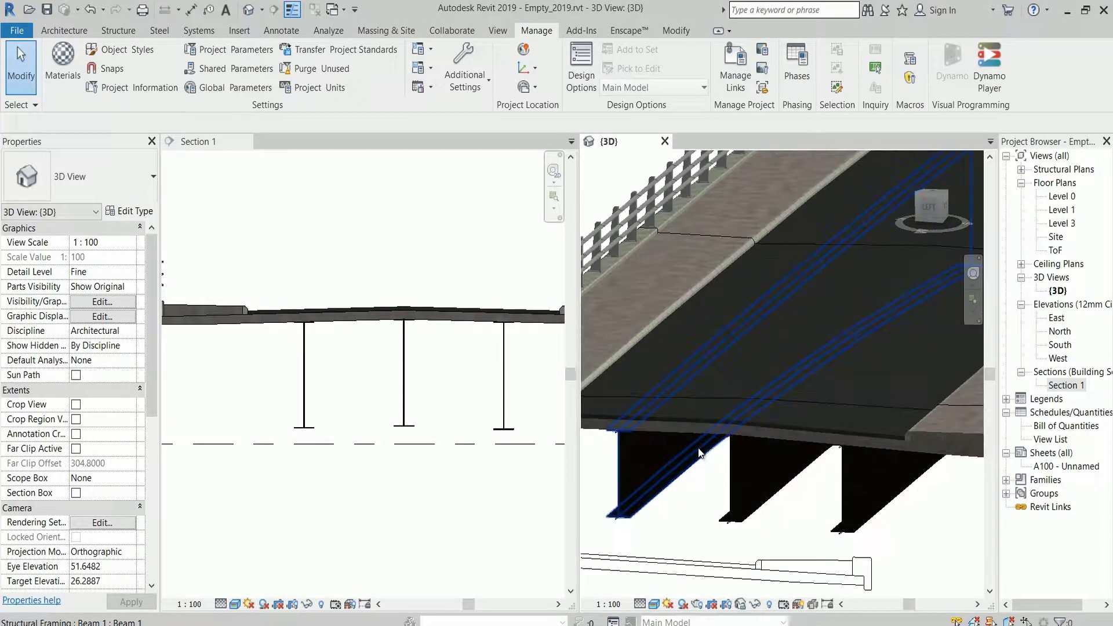
{"action": "scroll", "coordinate": [805, 445], "scroll_direction": "up", "scroll_amount": 2}
{"action": "middle_click_drag", "start_coordinate": [852, 427], "coordinate": [844, 415], "text": "shift"}
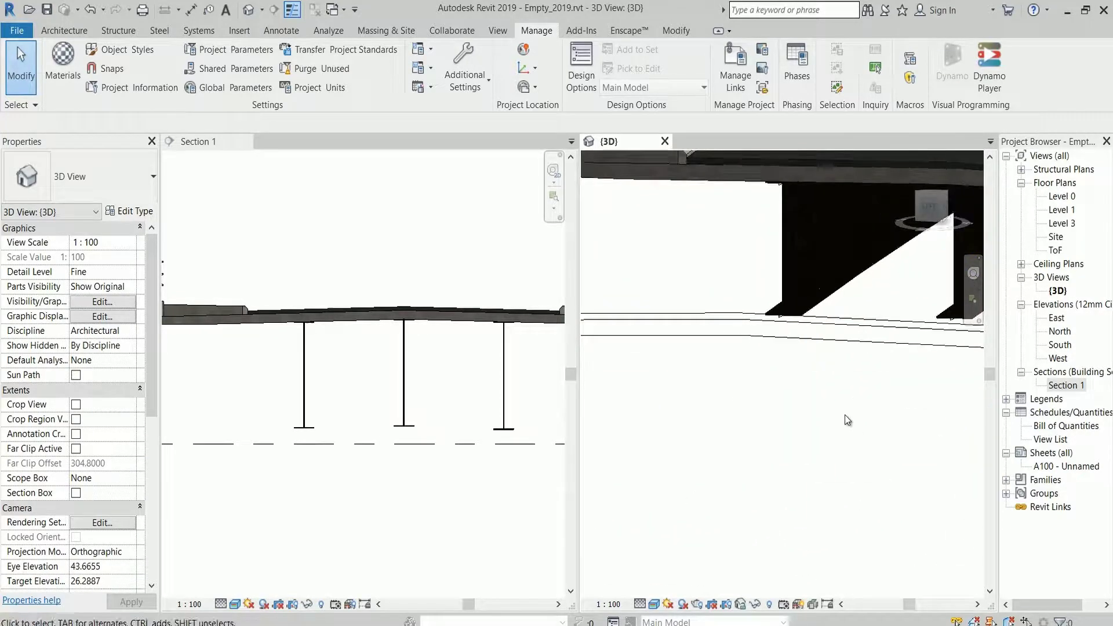
{"action": "left_click_drag", "start_coordinate": [1002, 96], "coordinate": [735, 99]}
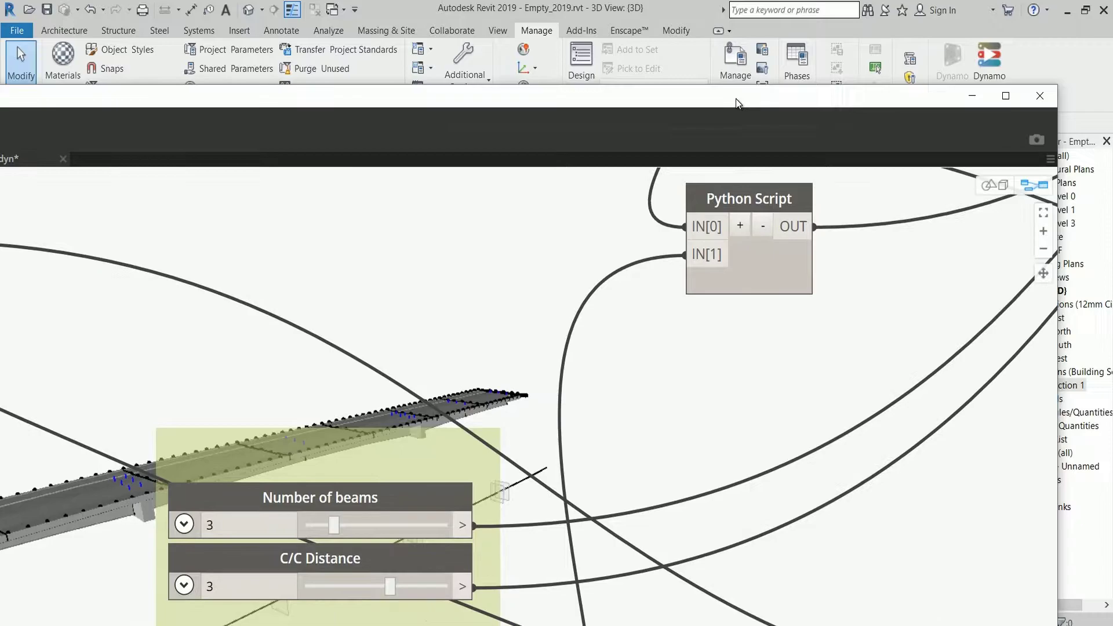
Step: Maximize Dynamo and pan the graph to the concrete deck thickness inputs
{"action": "left_click", "coordinate": [973, 95]}
{"action": "scroll", "coordinate": [436, 277], "scroll_direction": "down", "scroll_amount": 3}
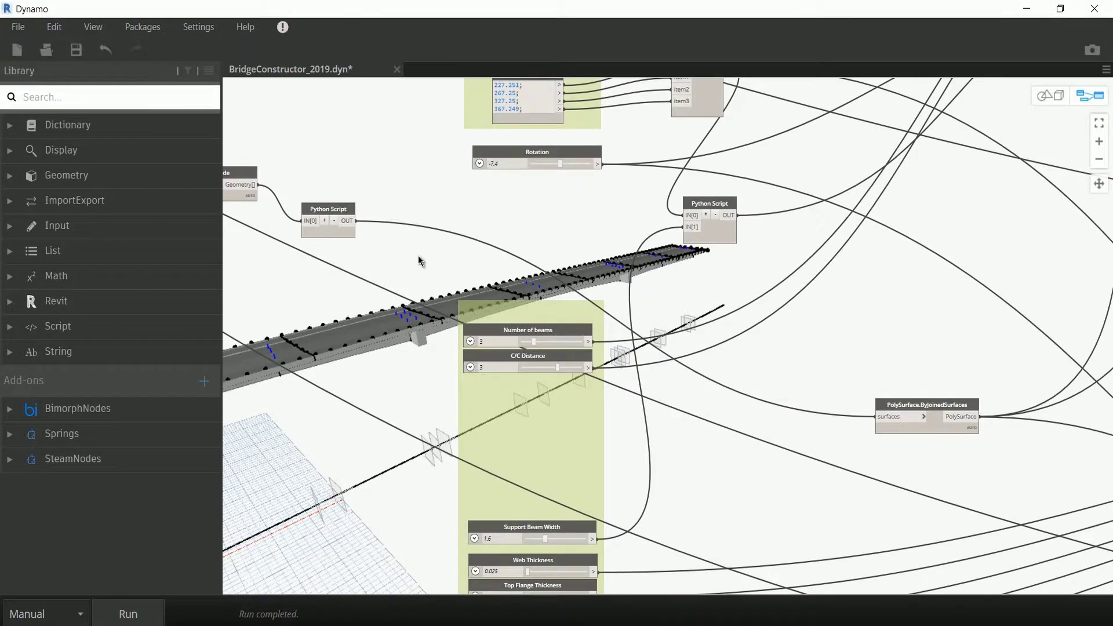
{"action": "scroll", "coordinate": [417, 261], "scroll_direction": "down", "scroll_amount": 5}
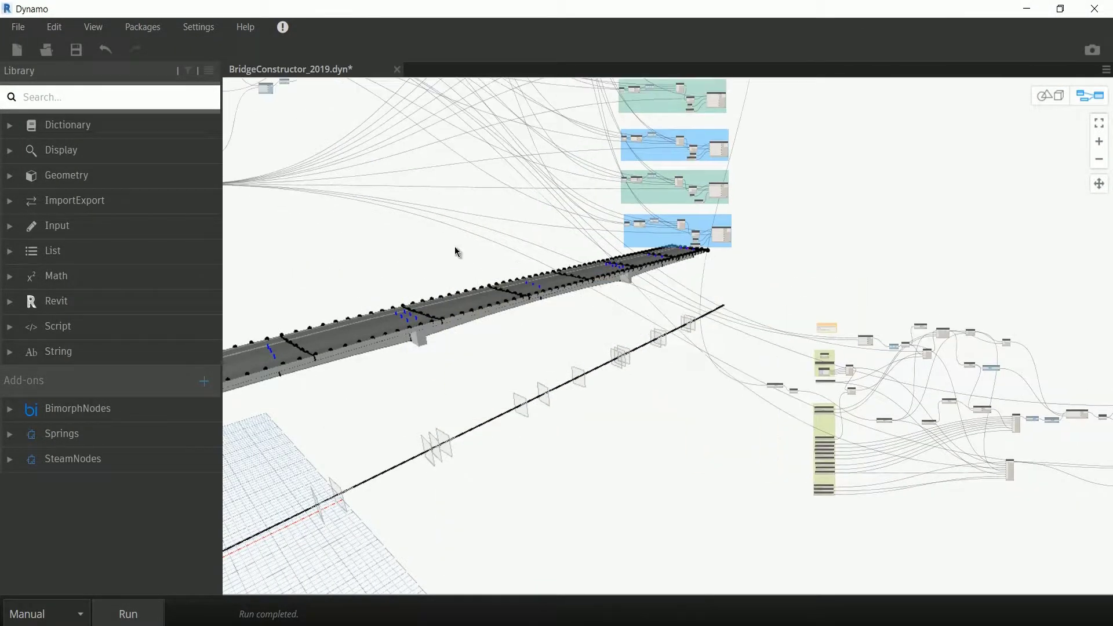
{"action": "middle_click_drag", "start_coordinate": [359, 303], "coordinate": [777, 397]}
{"action": "scroll", "coordinate": [565, 190], "scroll_direction": "up", "scroll_amount": 2}
{"action": "scroll", "coordinate": [548, 210], "scroll_direction": "up", "scroll_amount": 3}
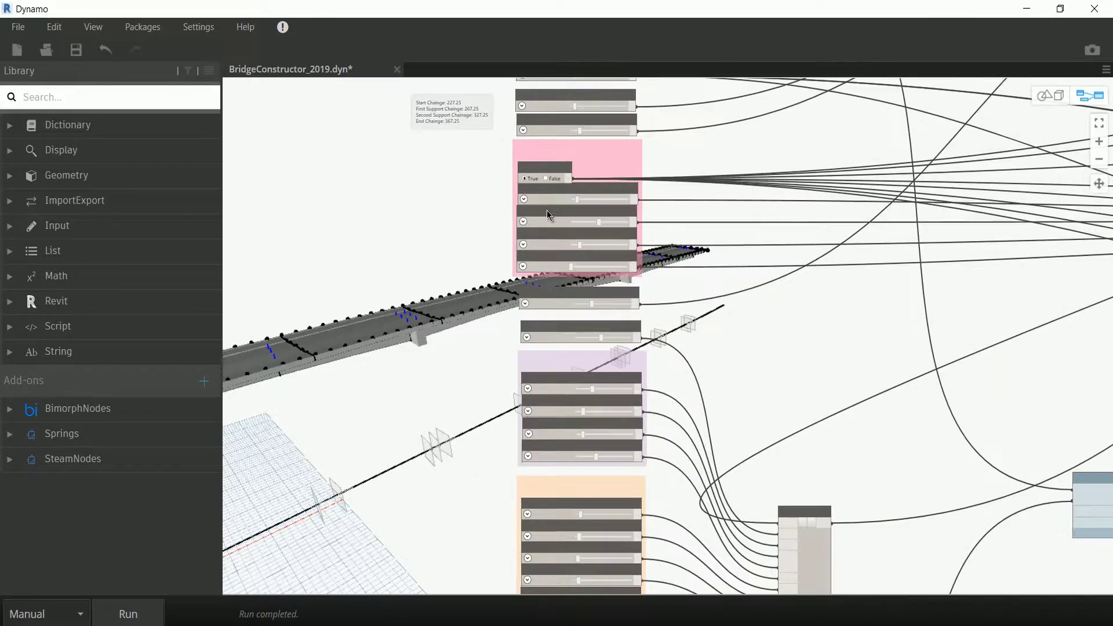
{"action": "scroll", "coordinate": [547, 210], "scroll_direction": "up", "scroll_amount": 2}
{"action": "scroll", "coordinate": [547, 210], "scroll_direction": "up", "scroll_amount": 2}
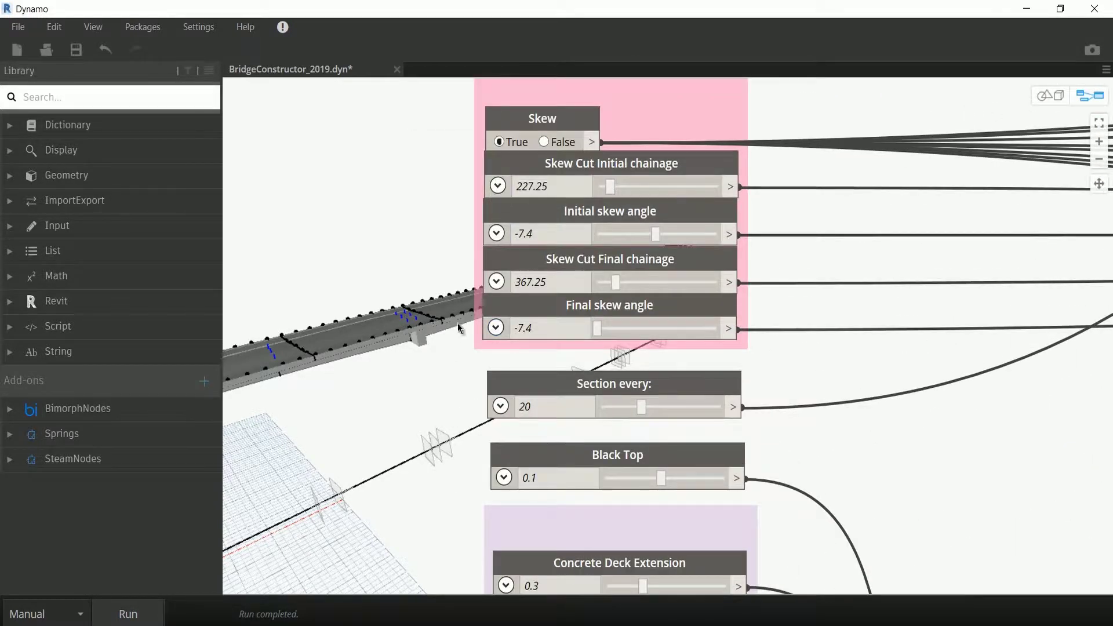
{"action": "middle_click_drag", "start_coordinate": [463, 586], "coordinate": [478, 294]}
Step: Set Thickness at mid point to 0.5 and Thickness at ends to 0.4, then move Dynamo aside
{"action": "left_click", "coordinate": [582, 346]}
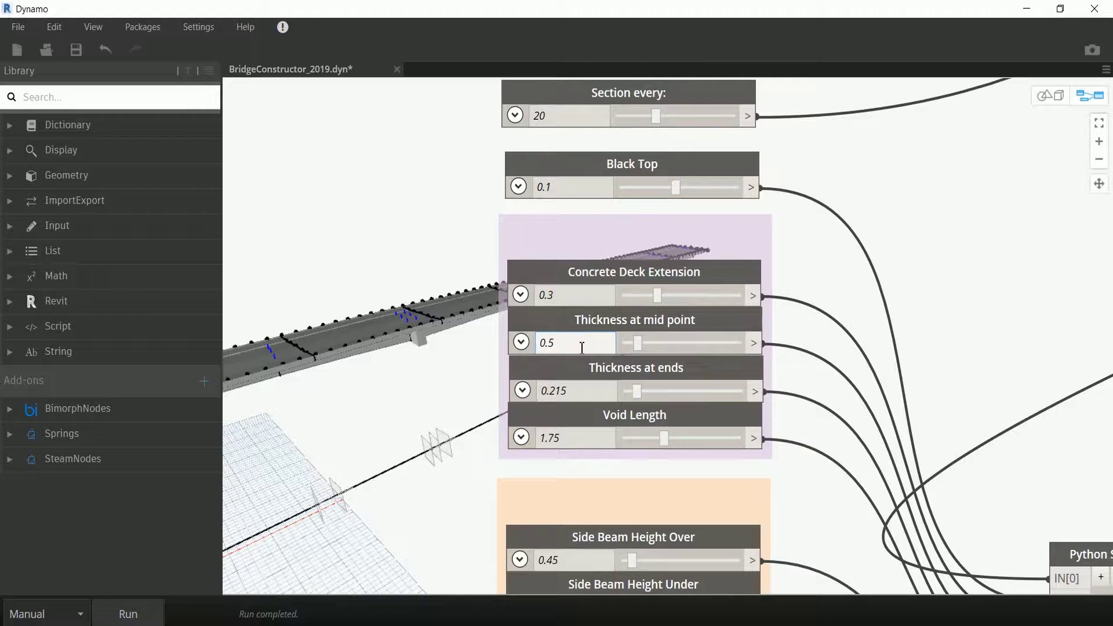
{"action": "left_click", "coordinate": [586, 390]}
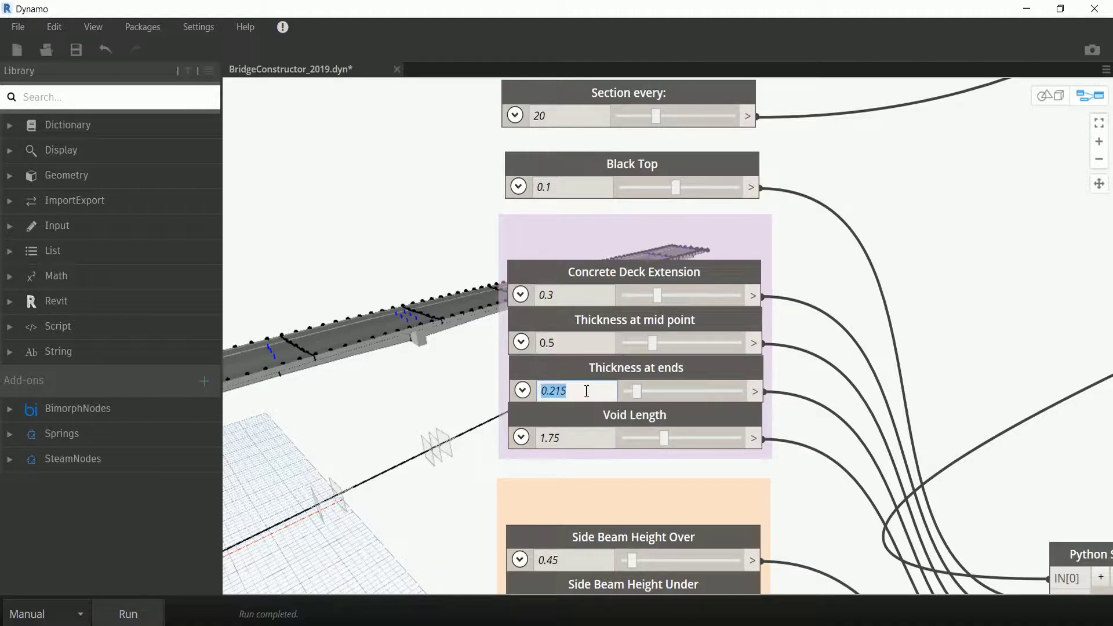
{"action": "type", "text": "0.4"}
{"action": "key", "text": "Return"}
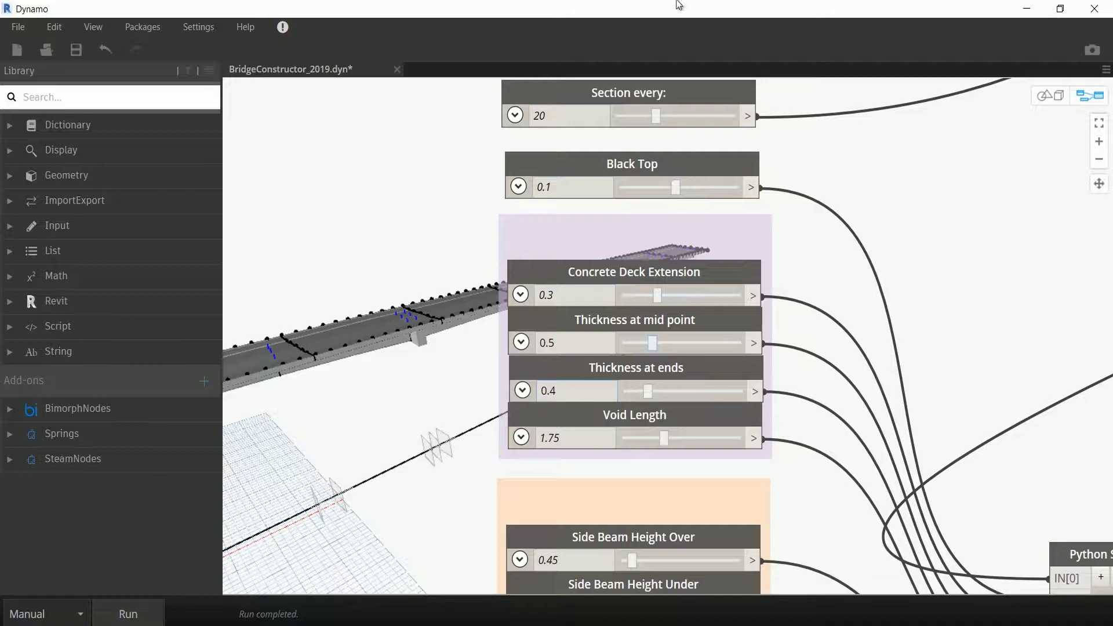
{"action": "left_click_drag", "start_coordinate": [603, 11], "coordinate": [1112, 64]}
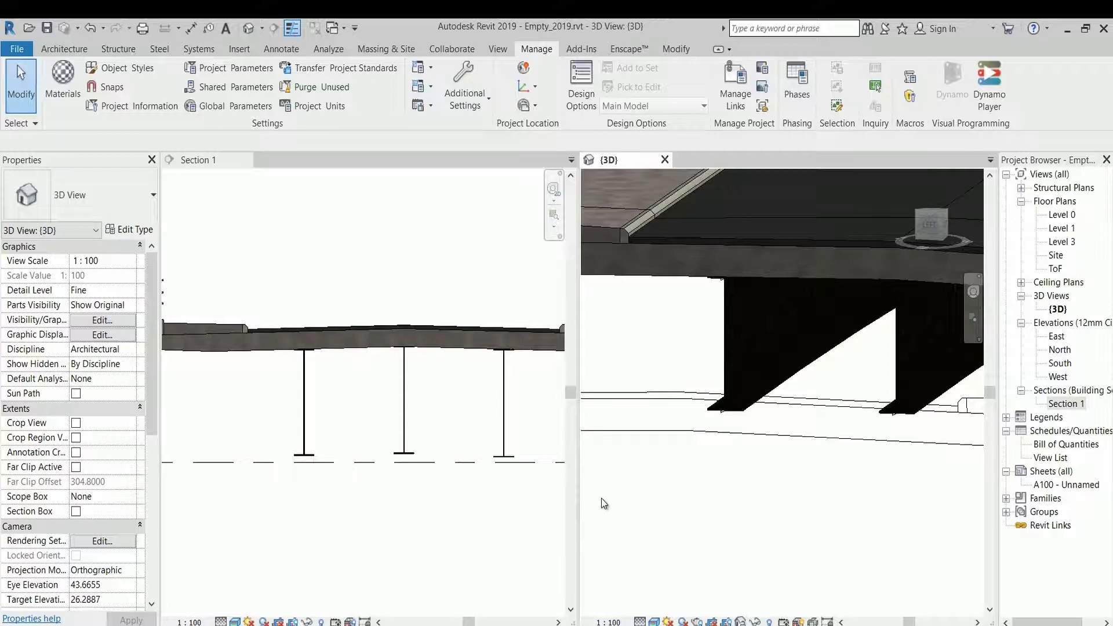
Step: Activate Section 1 and zoom in on the deck slab
{"action": "left_click", "coordinate": [367, 378]}
{"action": "scroll", "coordinate": [396, 339], "scroll_direction": "up", "scroll_amount": 1}
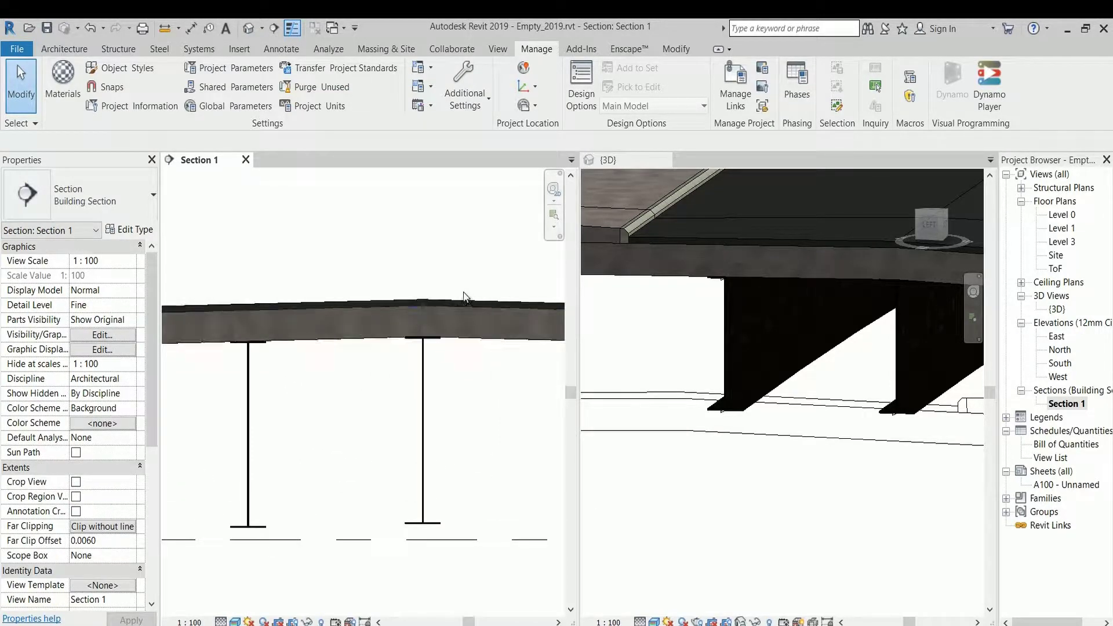
{"action": "scroll", "coordinate": [402, 315], "scroll_direction": "up", "scroll_amount": 2}
{"action": "scroll", "coordinate": [400, 315], "scroll_direction": "up", "scroll_amount": 2}
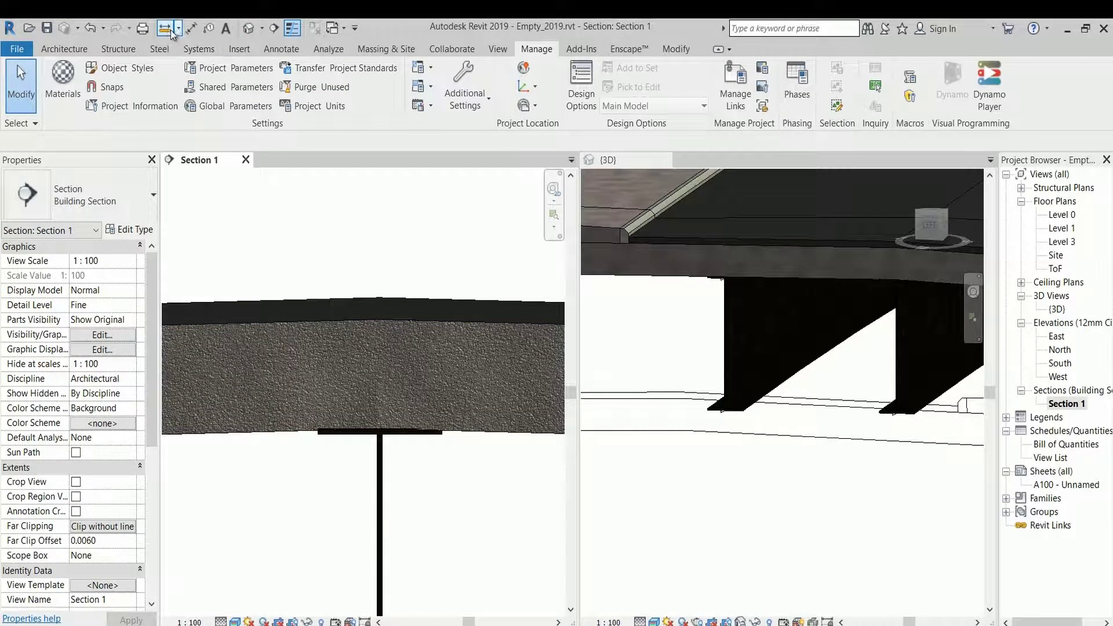
Step: Measure the deck slab from top to bottom, reading about 0.4954
{"action": "key", "text": "m"}
{"action": "key", "text": "e"}
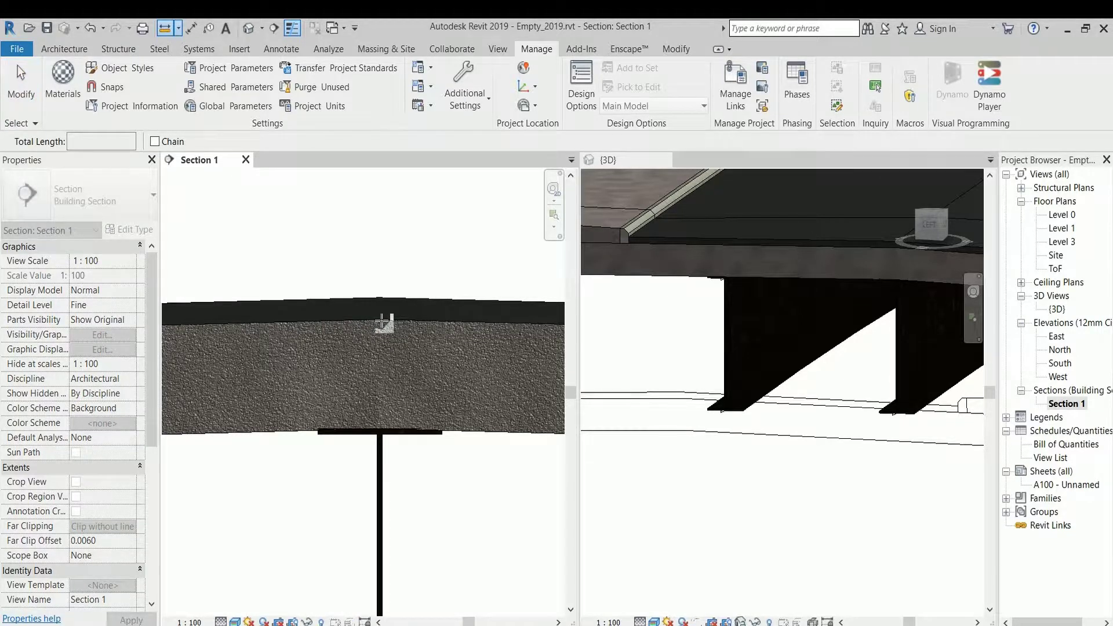
{"action": "left_click", "coordinate": [382, 318]}
{"action": "scroll", "coordinate": [375, 409], "scroll_direction": "up", "scroll_amount": 2}
{"action": "left_click", "coordinate": [380, 451]}
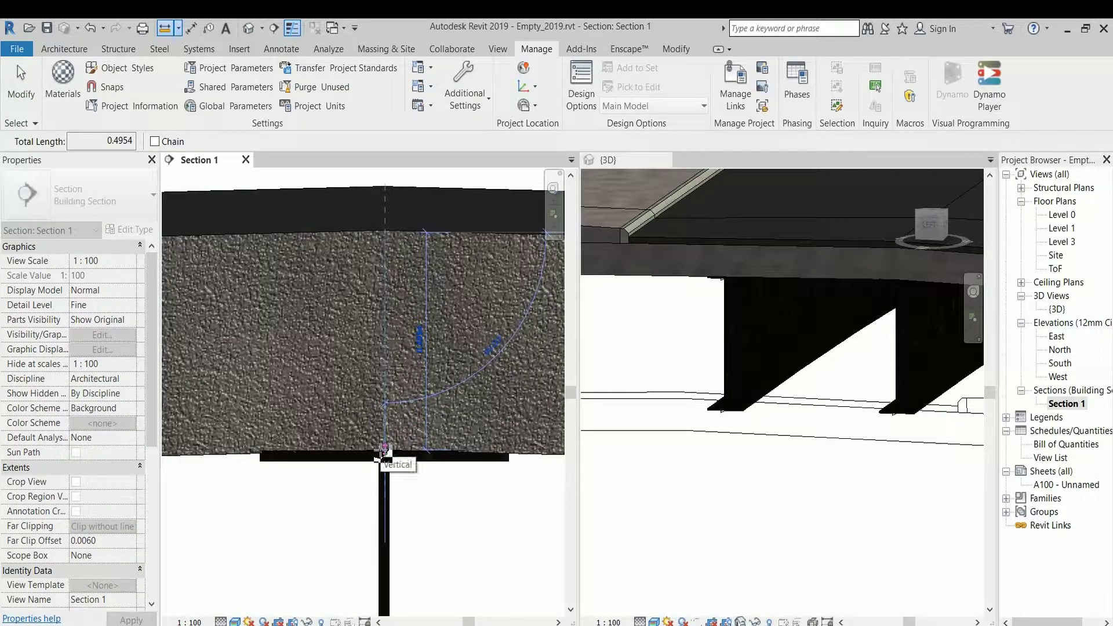
{"action": "scroll", "coordinate": [381, 451], "scroll_direction": "up", "scroll_amount": 1}
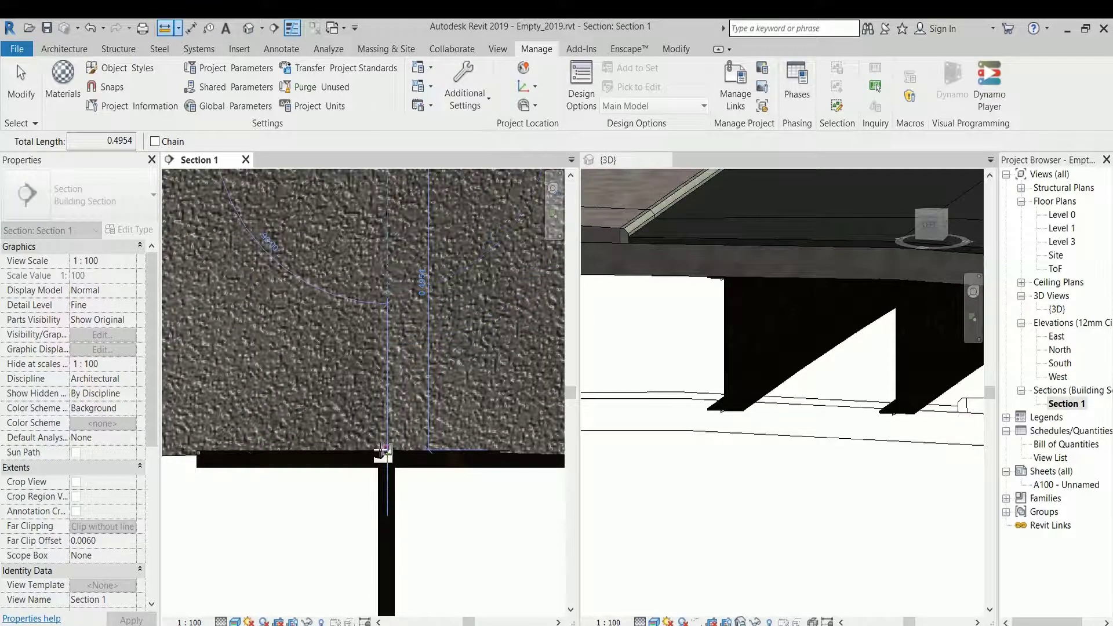
{"action": "scroll", "coordinate": [377, 406], "scroll_direction": "up", "scroll_amount": 1}
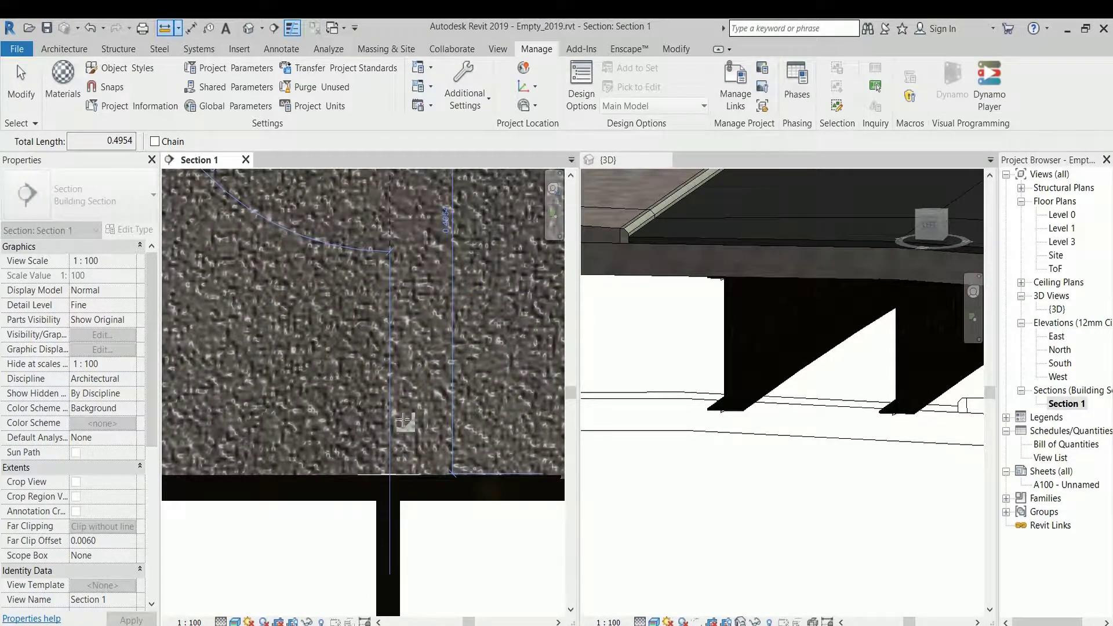
{"action": "scroll", "coordinate": [405, 423], "scroll_direction": "up", "scroll_amount": 1}
{"action": "scroll", "coordinate": [338, 429], "scroll_direction": "up", "scroll_amount": 1}
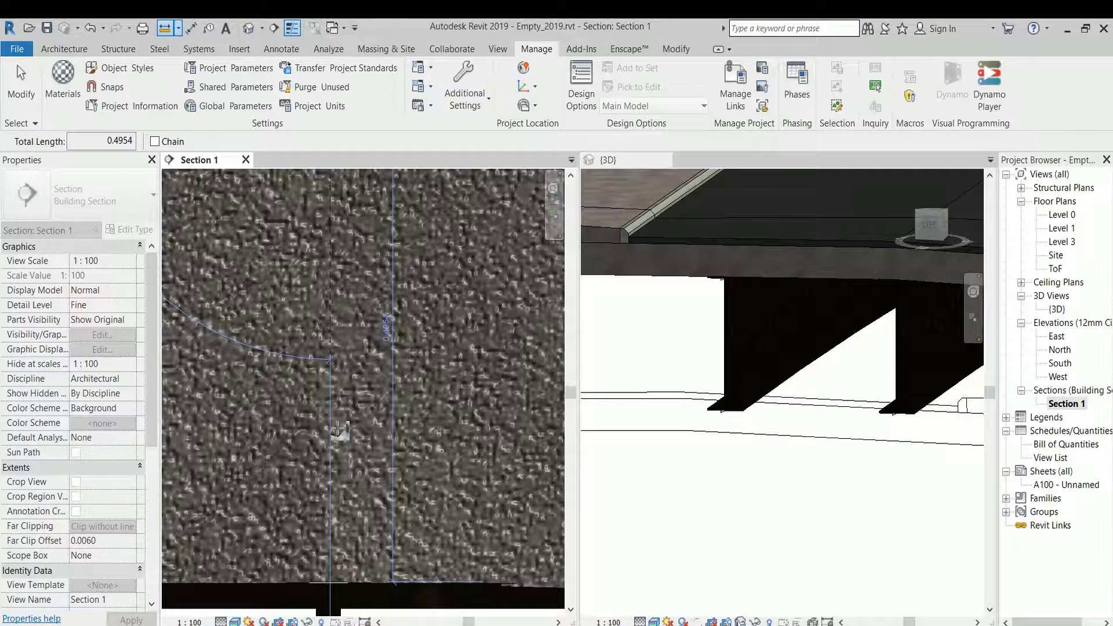
Step: Zoom back out, cancel the measurement, and activate the 3D view
{"action": "scroll", "coordinate": [338, 429], "scroll_direction": "down", "scroll_amount": 1}
{"action": "scroll", "coordinate": [338, 429], "scroll_direction": "down", "scroll_amount": 1}
{"action": "scroll", "coordinate": [338, 429], "scroll_direction": "down", "scroll_amount": 1}
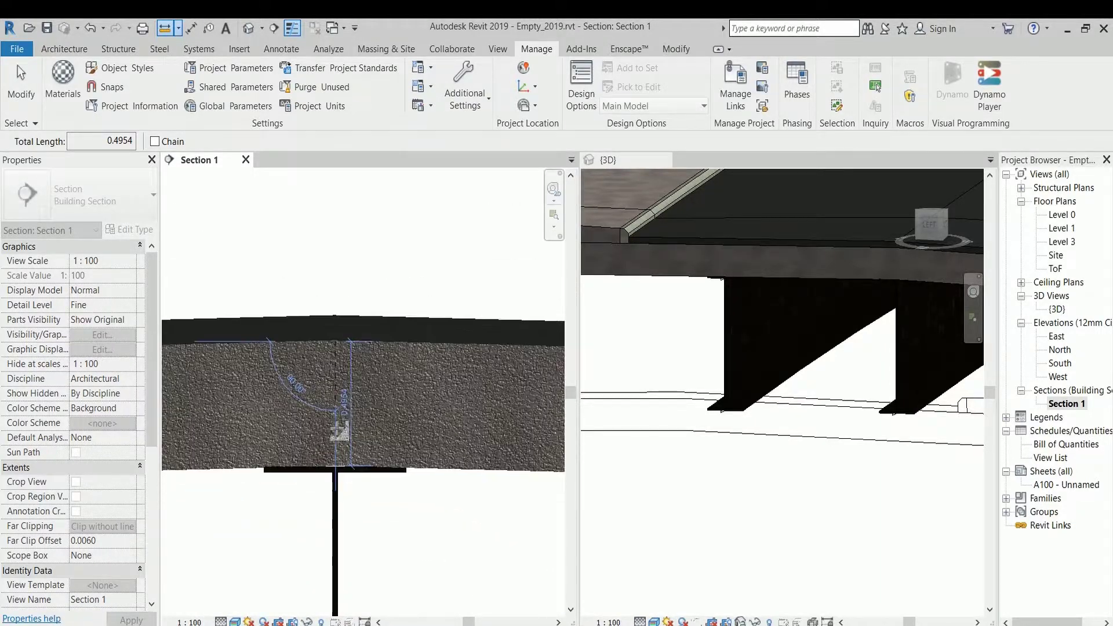
{"action": "key", "text": "Escape"}
{"action": "key", "text": "Escape"}
{"action": "left_click", "coordinate": [663, 475]}
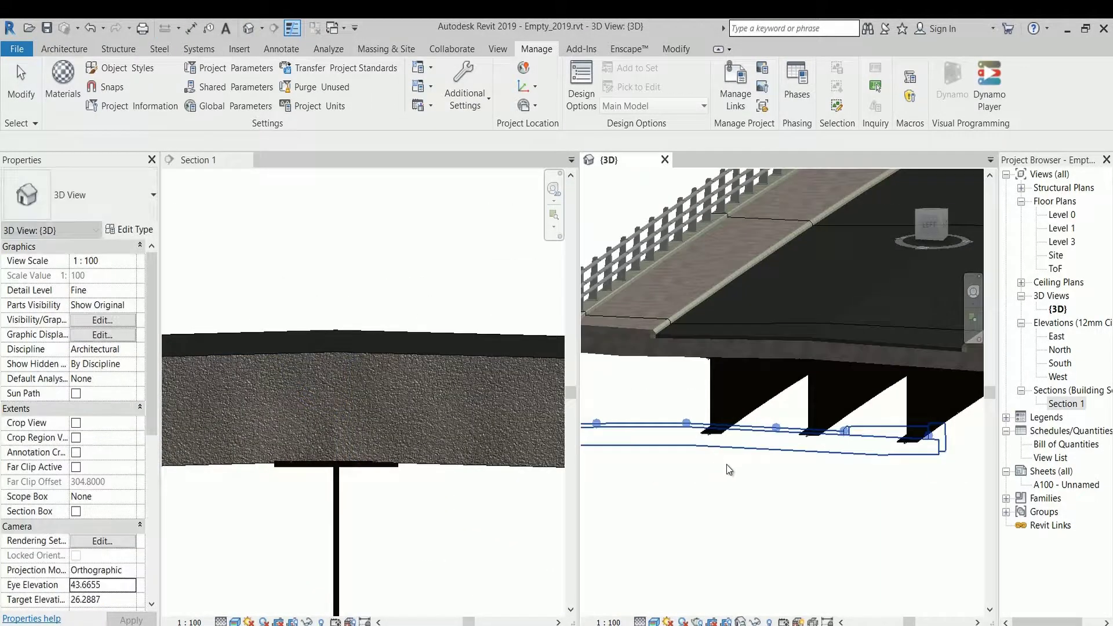
Step: Zoom out and orbit the 3D view to see the bridge from the side
{"action": "scroll", "coordinate": [826, 506], "scroll_direction": "down", "scroll_amount": 2}
{"action": "scroll", "coordinate": [812, 506], "scroll_direction": "down", "scroll_amount": 2}
{"action": "scroll", "coordinate": [777, 506], "scroll_direction": "down", "scroll_amount": 1}
{"action": "scroll", "coordinate": [868, 502], "scroll_direction": "down", "scroll_amount": 1}
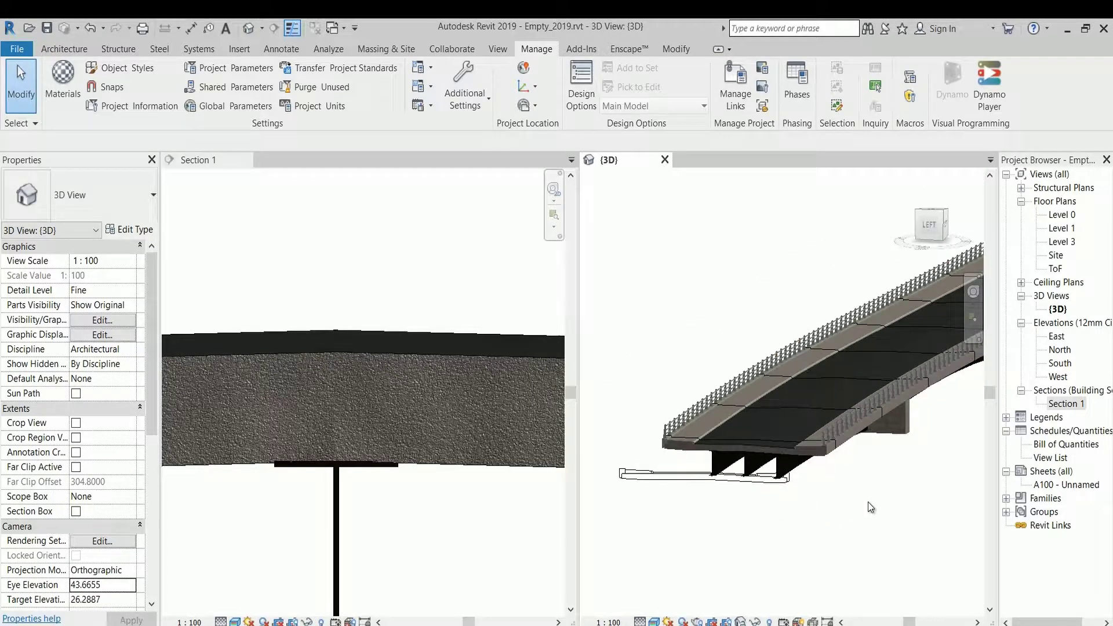
{"action": "mouse_move", "coordinate": [868, 502]}
{"action": "middle_mouse_down", "text": "shift"}
{"action": "mouse_move", "coordinate": [881, 488]}
{"action": "mouse_move", "coordinate": [840, 486]}
{"action": "mouse_move", "coordinate": [870, 503]}
{"action": "mouse_move", "coordinate": [815, 416]}
{"action": "middle_mouse_up", "text": "shift"}
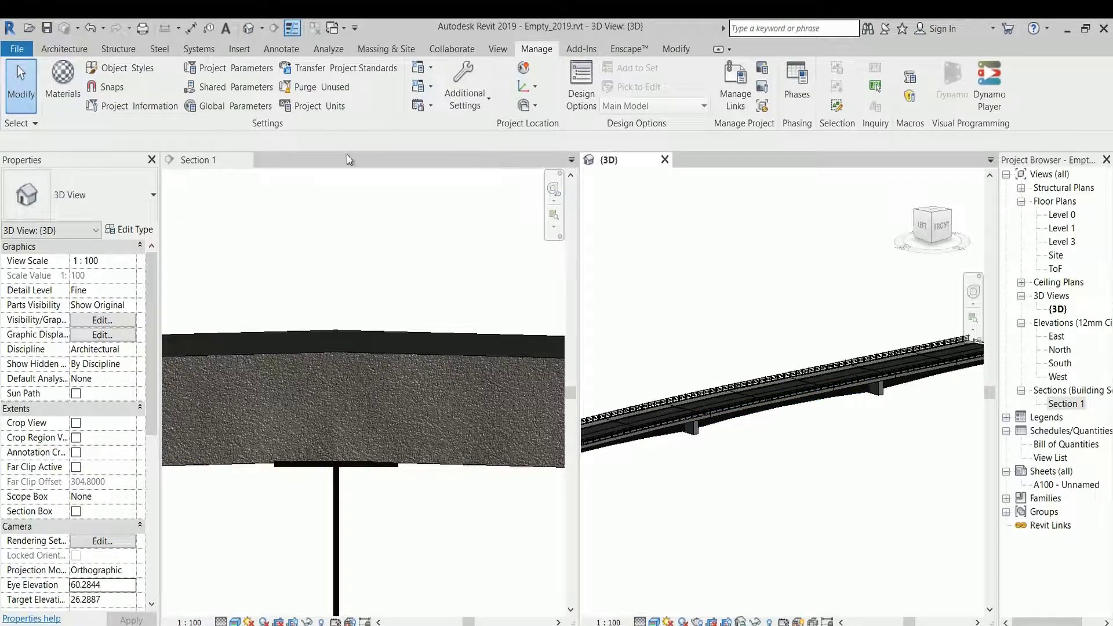
Step: Close Section 1 and orbit toward the small deck element at the bridge end
{"action": "left_click", "coordinate": [245, 159]}
{"action": "scroll", "coordinate": [706, 405], "scroll_direction": "down", "scroll_amount": 2}
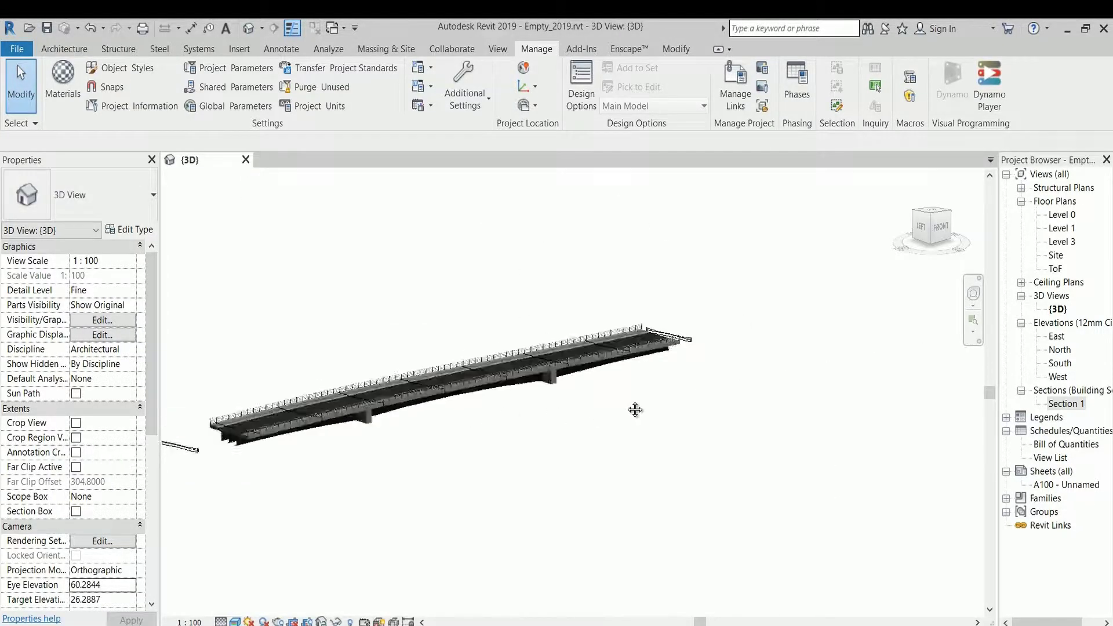
{"action": "scroll", "coordinate": [516, 379], "scroll_direction": "down", "scroll_amount": 1}
{"action": "scroll", "coordinate": [515, 380], "scroll_direction": "up", "scroll_amount": 2}
{"action": "mouse_move", "coordinate": [562, 436]}
{"action": "middle_mouse_down", "text": "shift"}
{"action": "mouse_move", "coordinate": [695, 435]}
{"action": "mouse_move", "coordinate": [563, 449]}
{"action": "mouse_move", "coordinate": [435, 435]}
{"action": "middle_mouse_up", "text": "shift"}
Step: Select all nine visible Deck Profile Constructor instances and delete them
{"action": "left_click", "coordinate": [400, 423]}
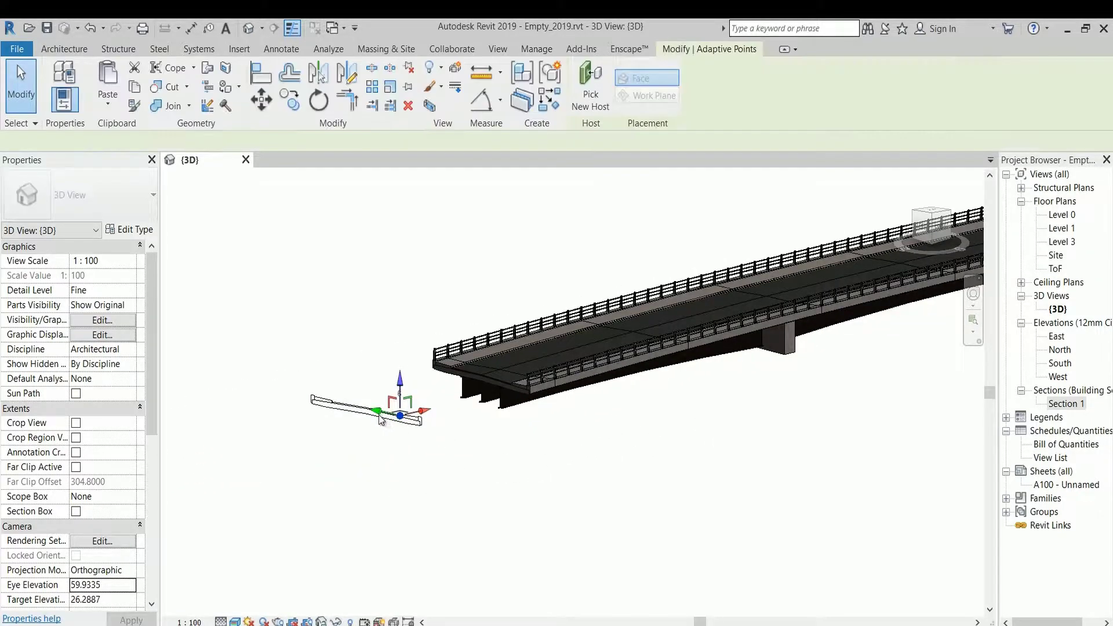
{"action": "left_click", "coordinate": [361, 415]}
{"action": "right_click", "coordinate": [361, 415]}
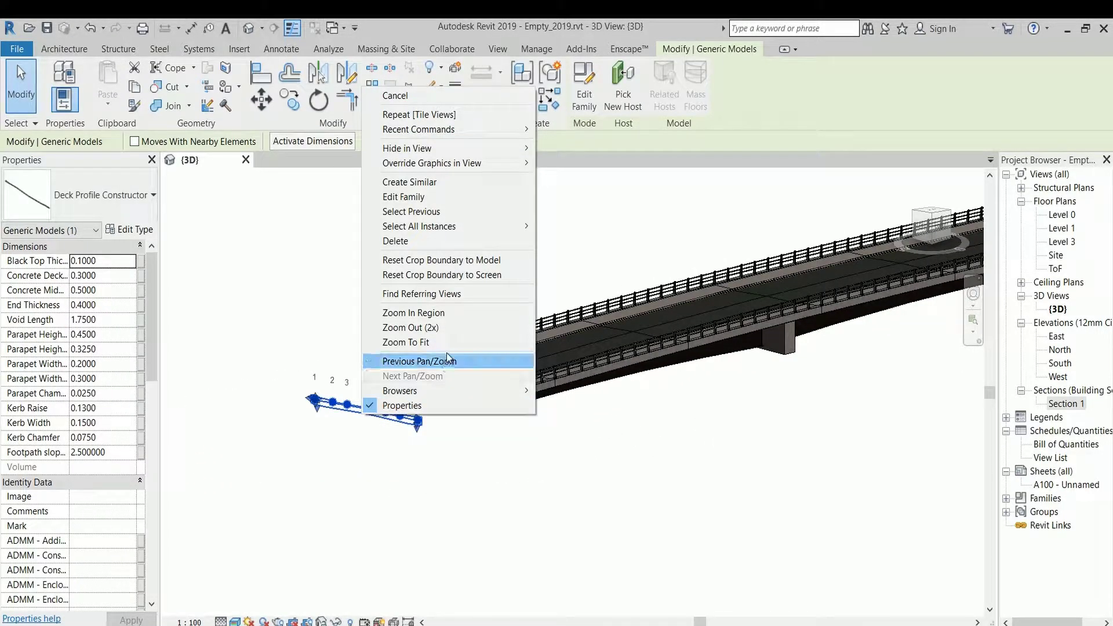
{"action": "mouse_move", "coordinate": [443, 226]}
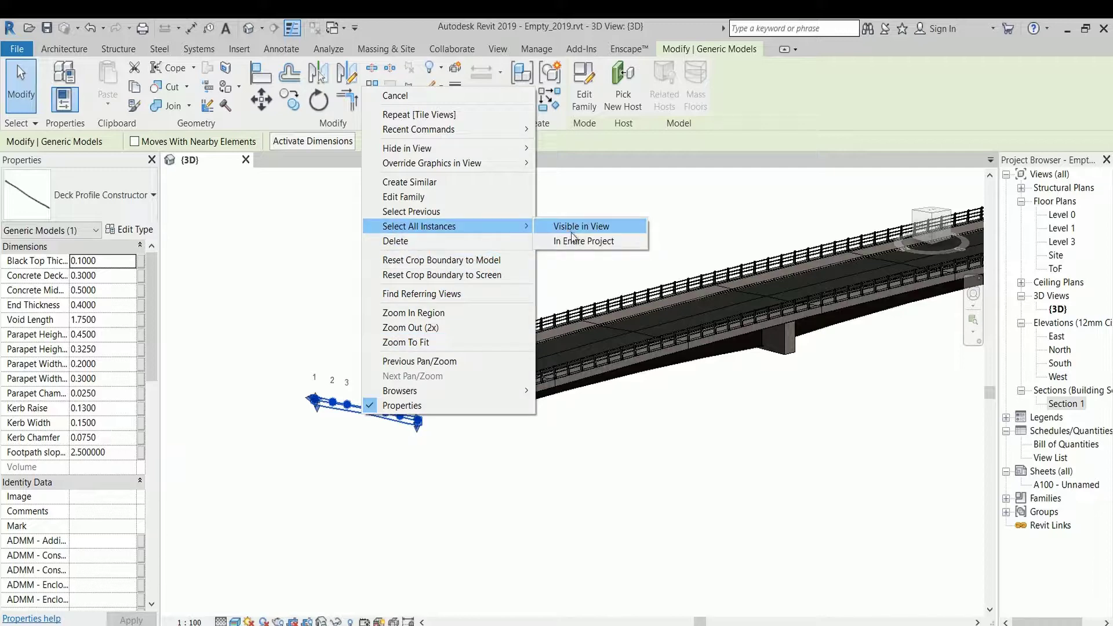
{"action": "left_click", "coordinate": [583, 240]}
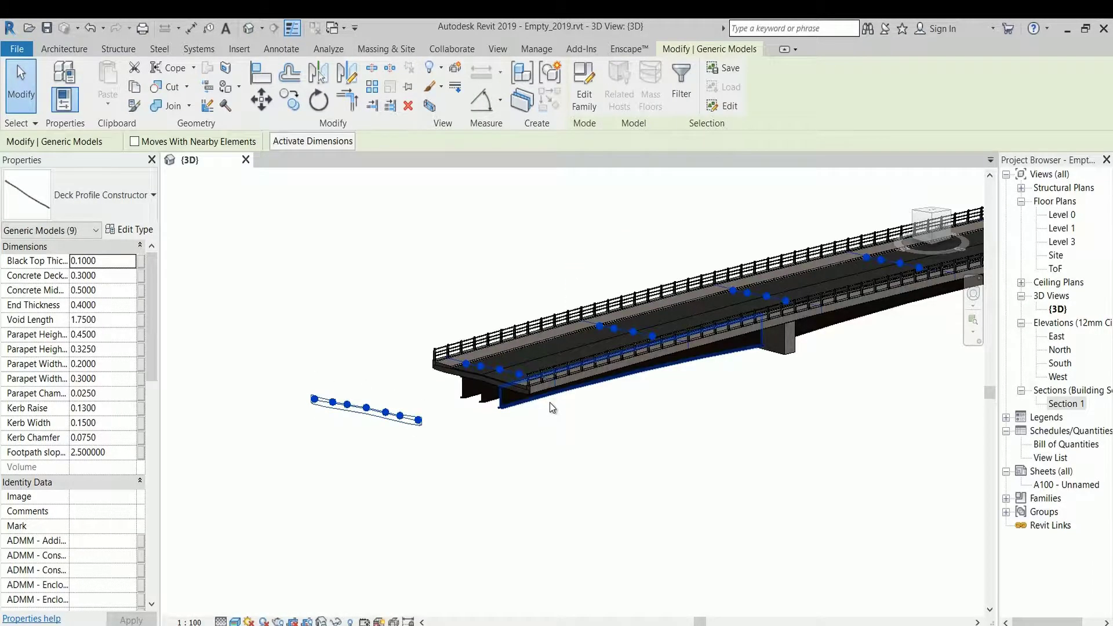
{"action": "key", "text": "Delete"}
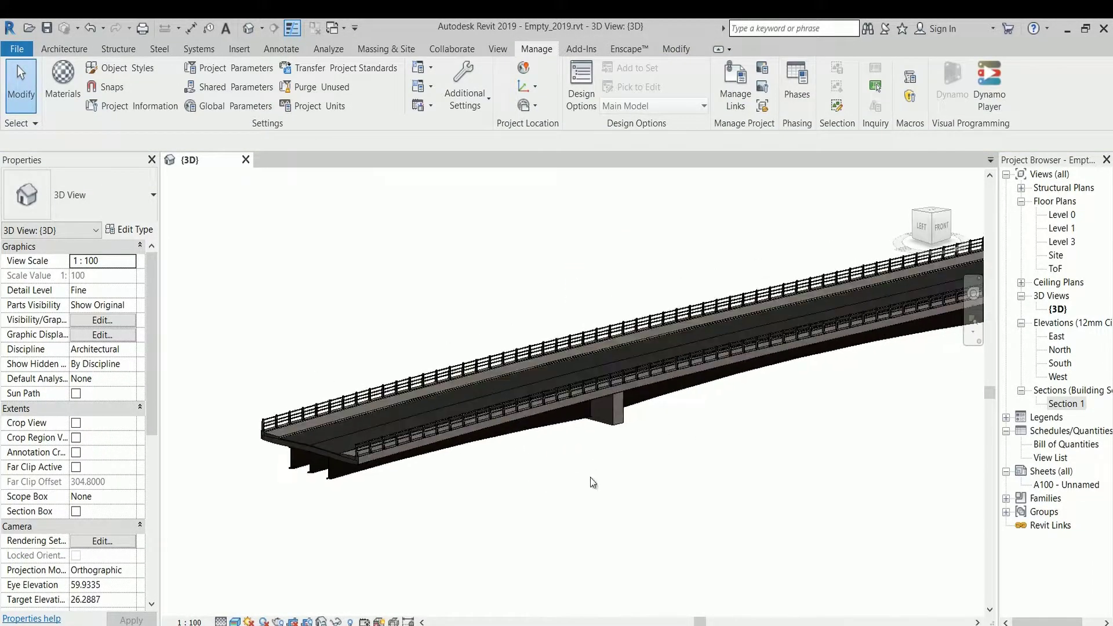
{"action": "mouse_move", "coordinate": [661, 485]}
{"action": "middle_mouse_down", "text": "shift"}
{"action": "mouse_move", "coordinate": [734, 460]}
{"action": "mouse_move", "coordinate": [707, 462]}
{"action": "middle_mouse_up", "text": "shift"}
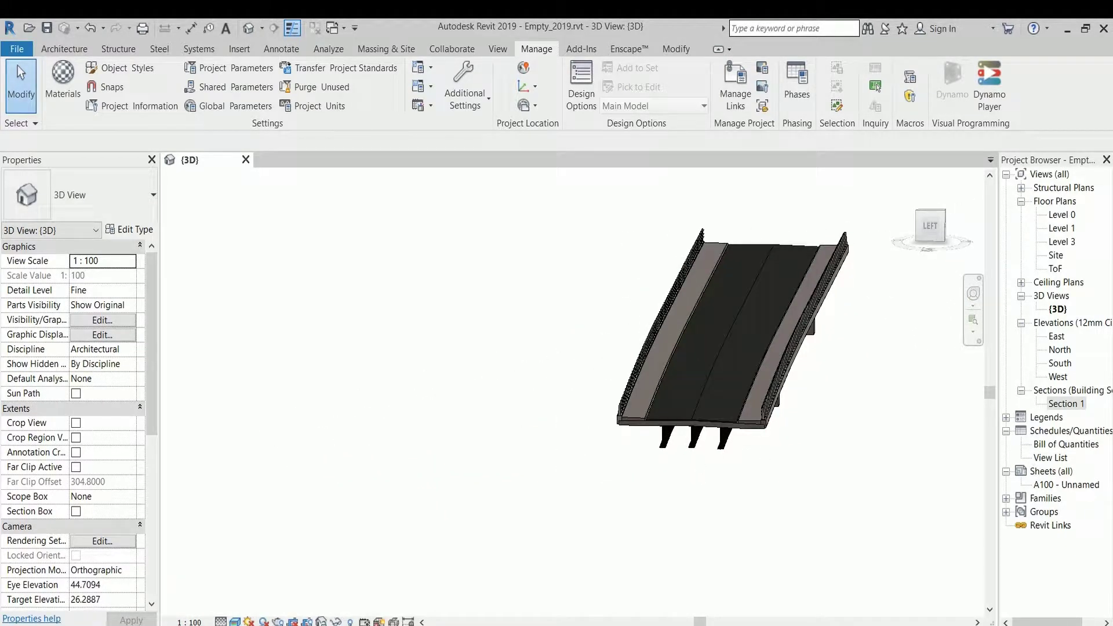